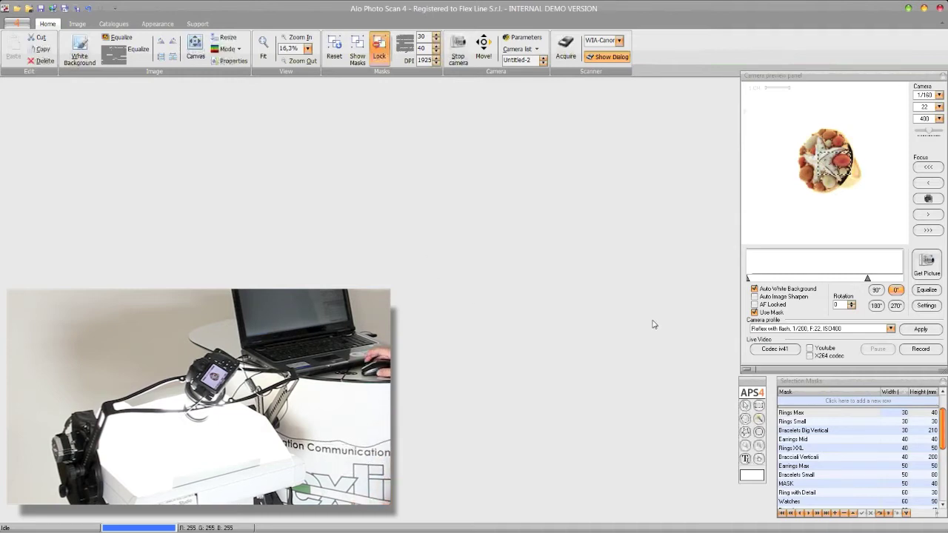
Step: Rotate the live camera preview 90° so the ring stands upright
left_click(875, 292)
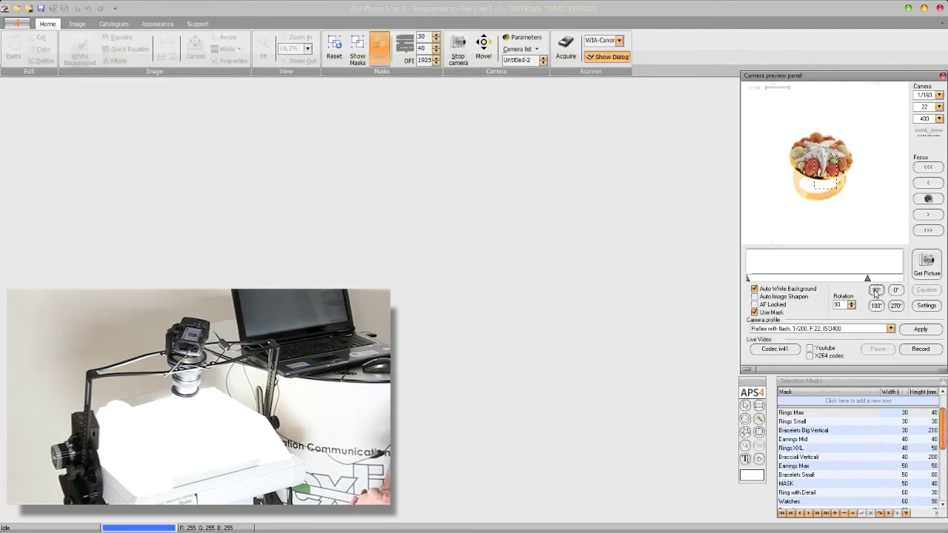
left_click(876, 291)
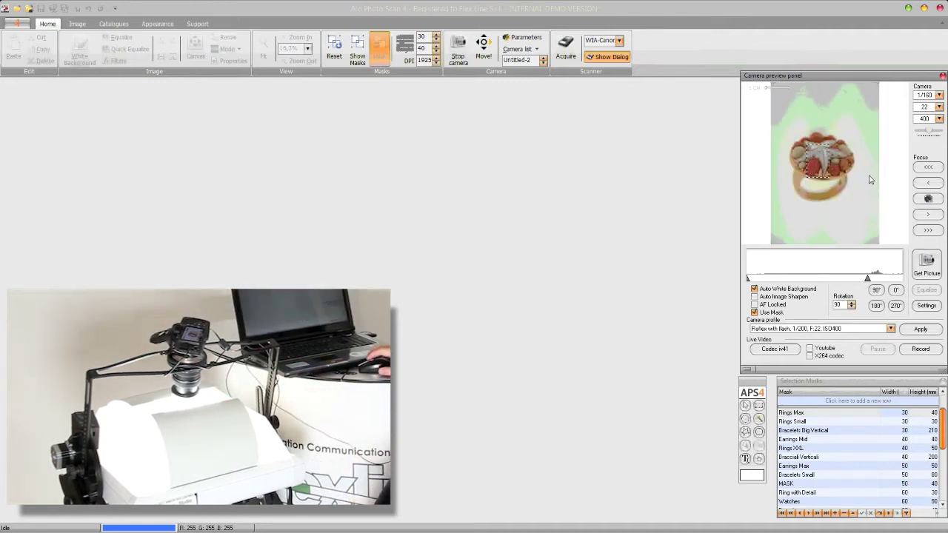
Step: Capture the ring picture and crop it to the mask rectangle placed over the ring
left_click(919, 261)
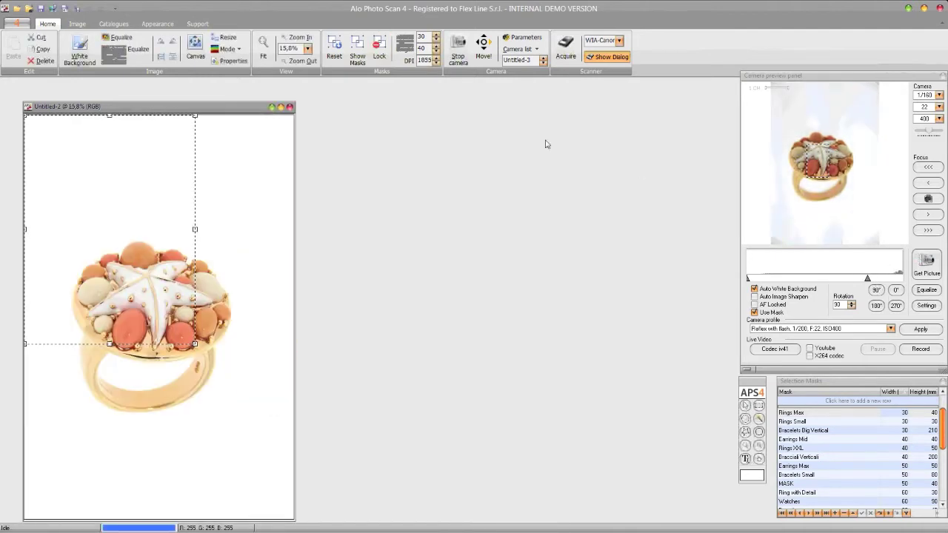
left_click_drag(118, 148, 157, 248)
right_click(157, 248)
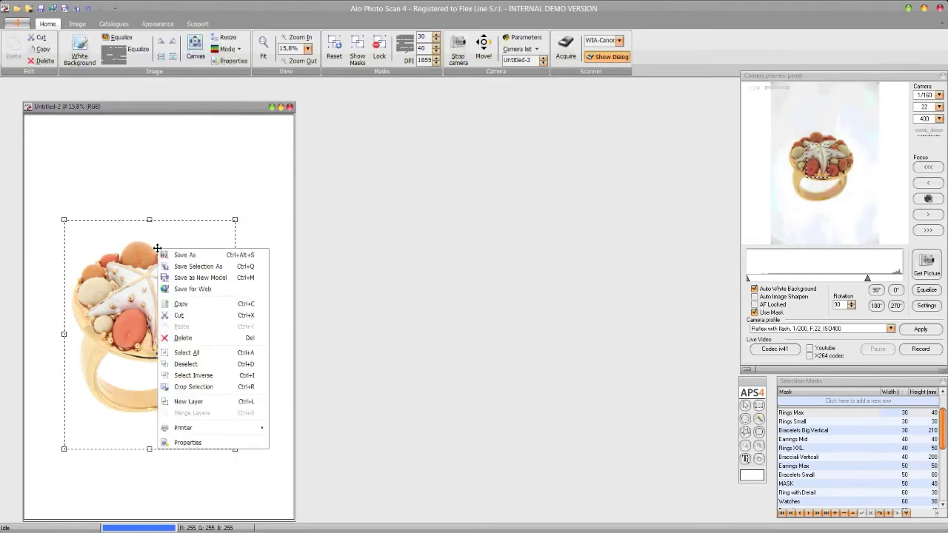
left_click(192, 389)
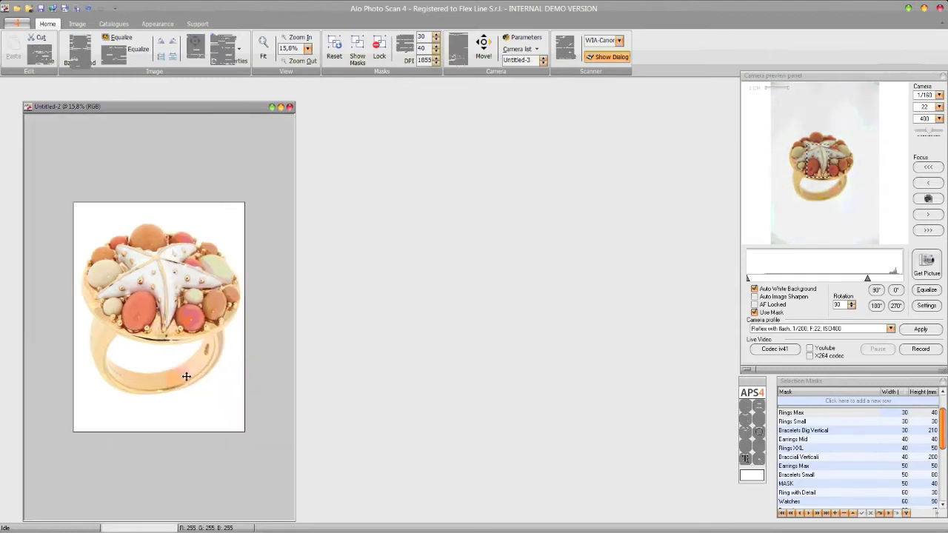
Step: Equalize the ring photo's input levels, with gamma correction 1.02 and saturation 0
left_click(120, 37)
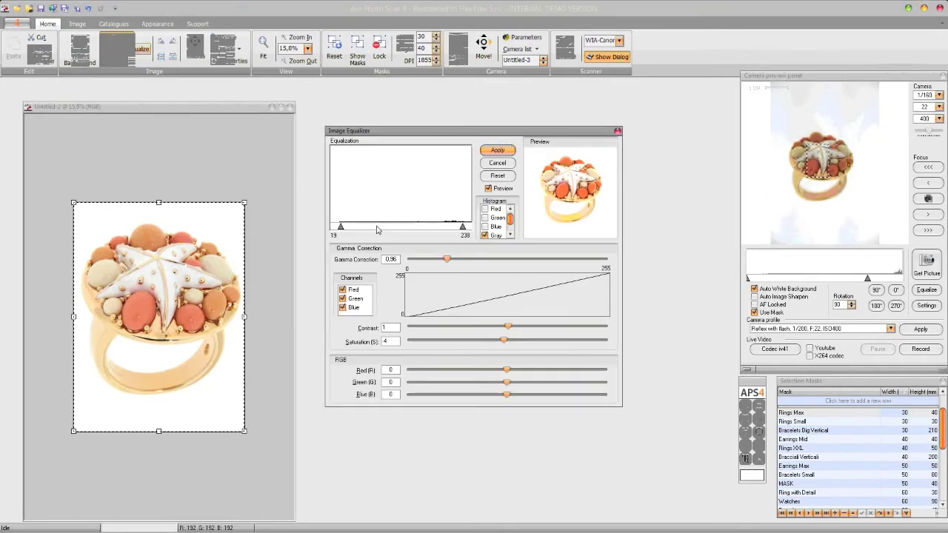
left_click_drag(462, 228, 474, 235)
mouse_move(341, 228)
left_mouse_down()
mouse_move(331, 228)
mouse_move(370, 228)
mouse_move(342, 232)
left_mouse_up()
left_click_drag(446, 260, 452, 260)
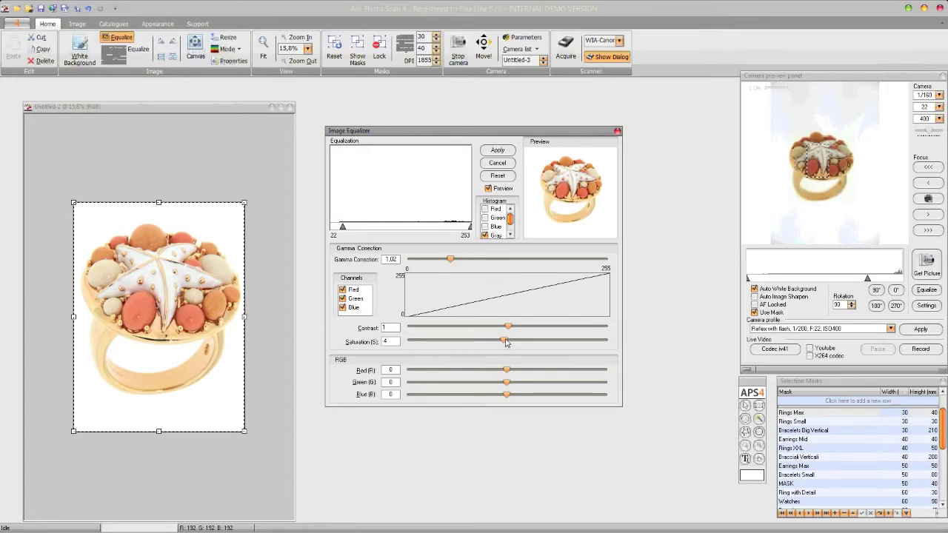
left_click_drag(508, 342, 507, 342)
left_click(497, 150)
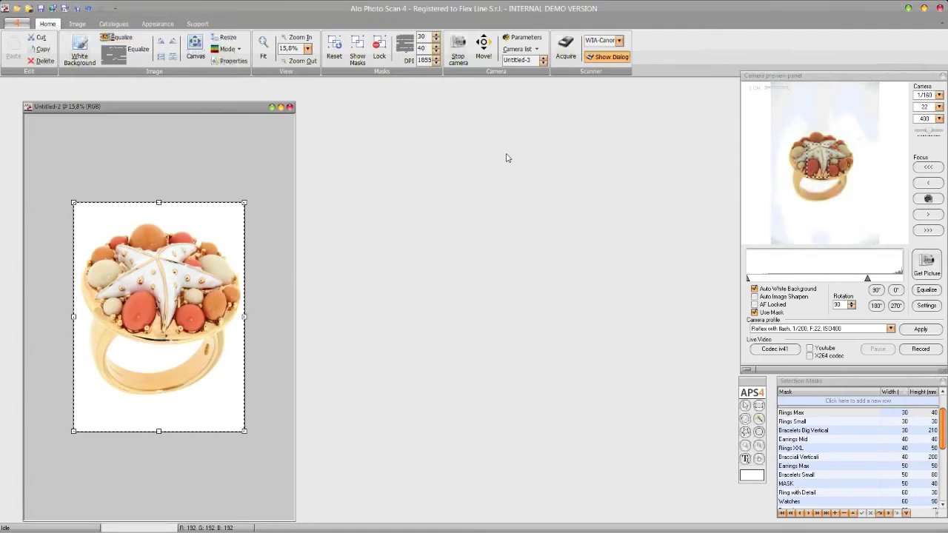
Step: Maximize the Untitled-2 ring photo window and zoom in and out on the ring
left_click(289, 107)
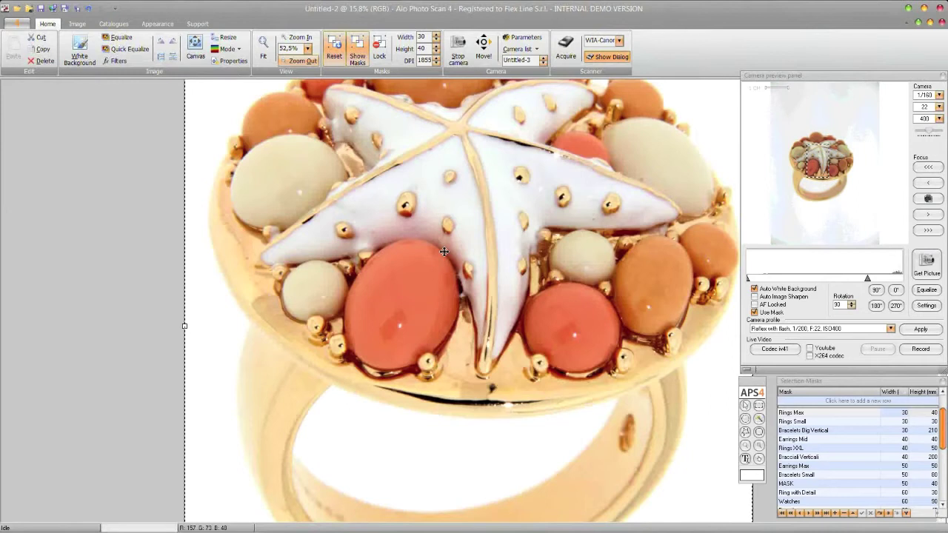
scroll(419, 279, "up", 1)
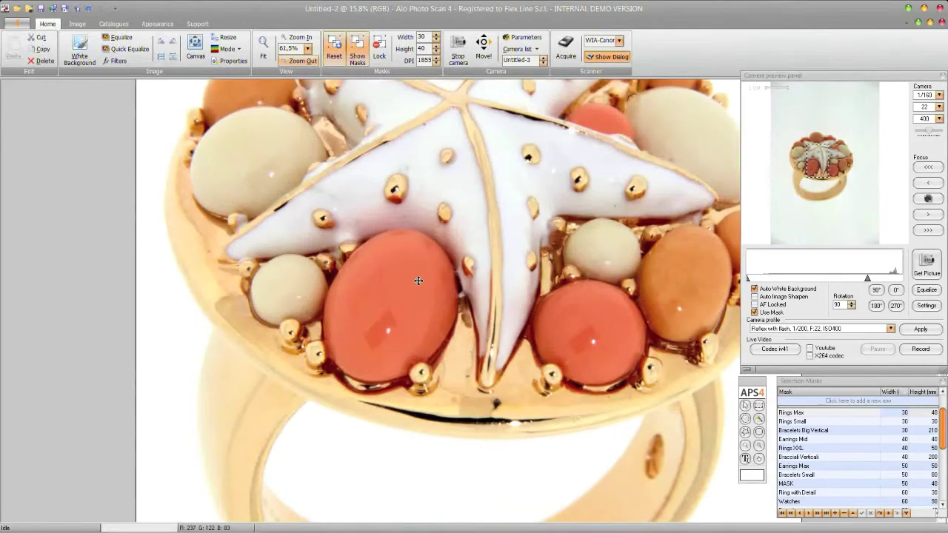
scroll(418, 281, "up", 1)
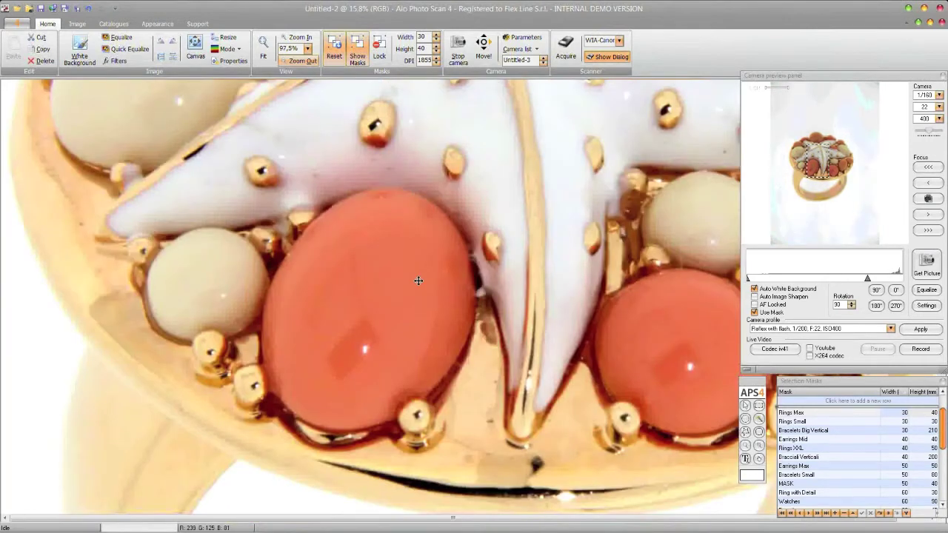
scroll(418, 280, "down", 3)
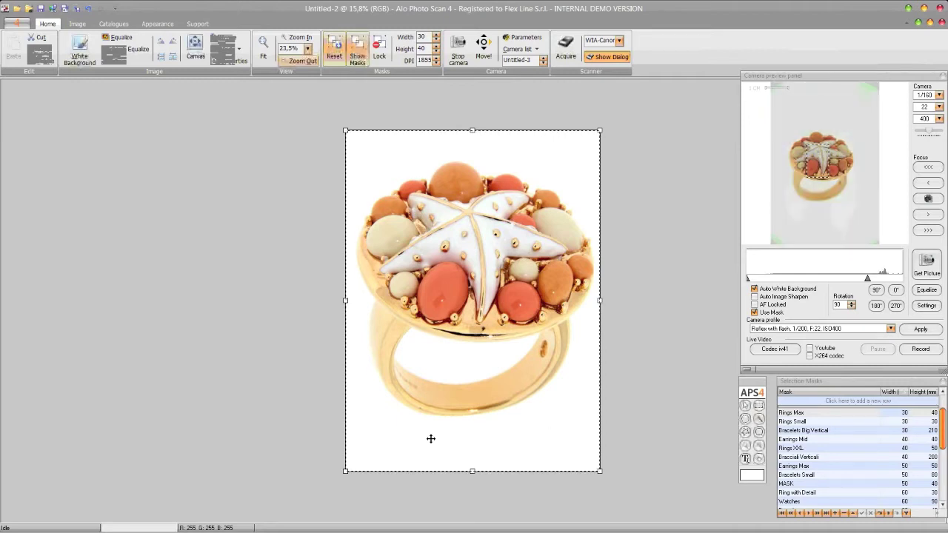
scroll(451, 351, "up", 2)
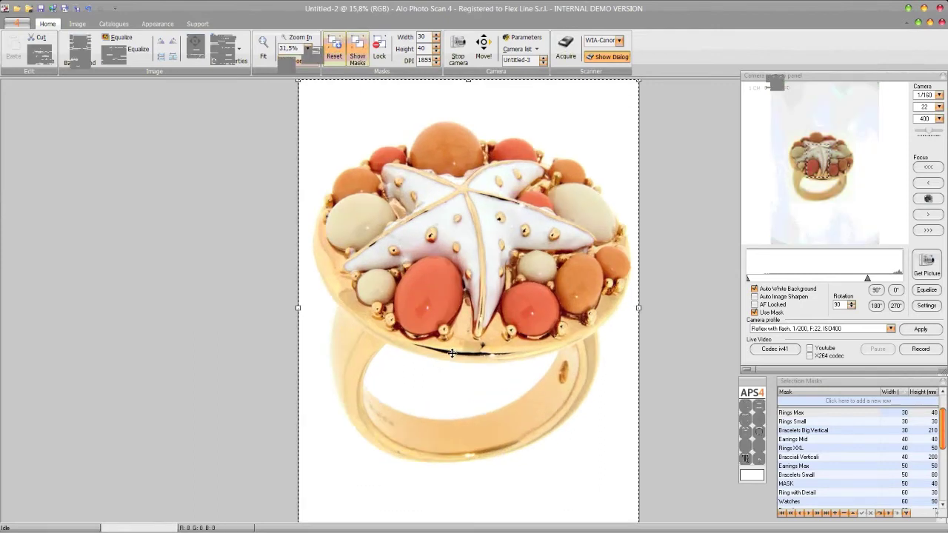
scroll(452, 353, "down", 2)
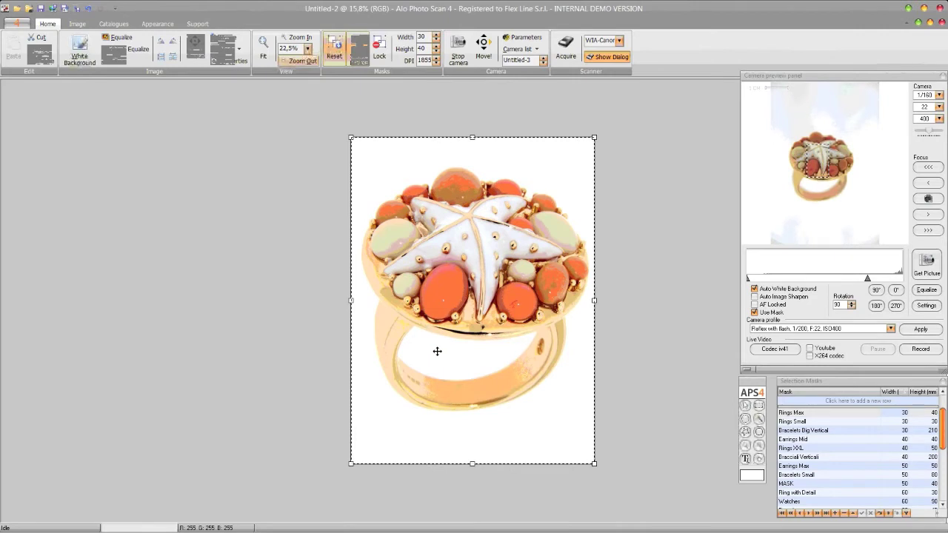
Step: Review the ring image's properties, then choose the Rings Max (30 × 40) selection mask
right_click(434, 308)
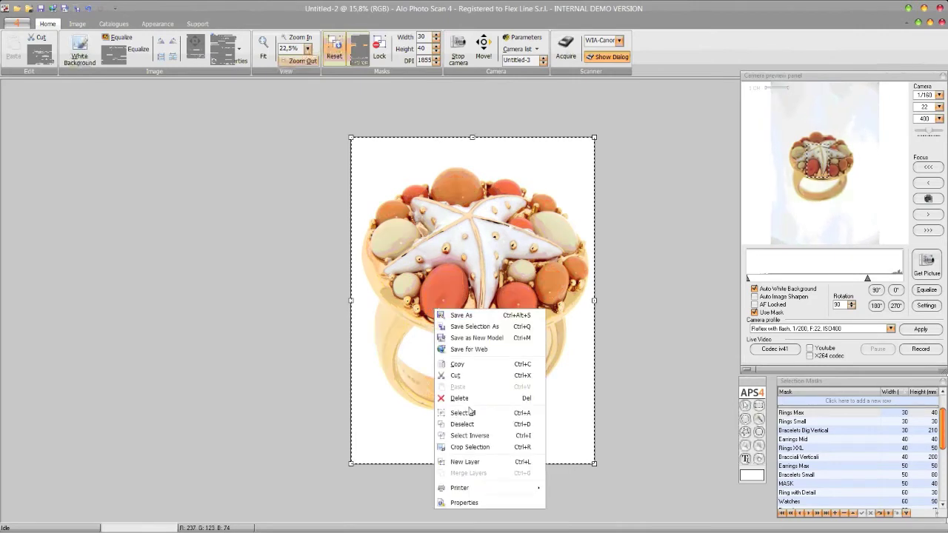
left_click(464, 502)
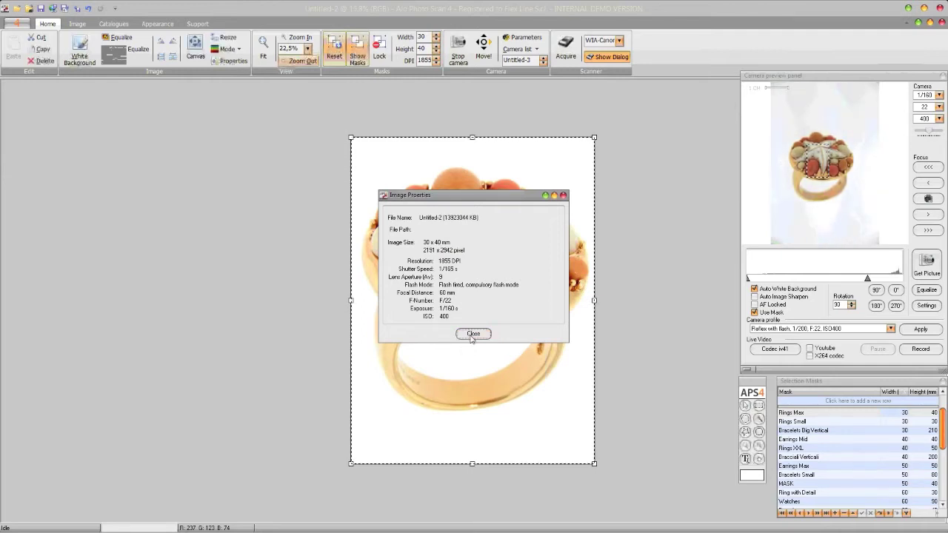
left_click(472, 334)
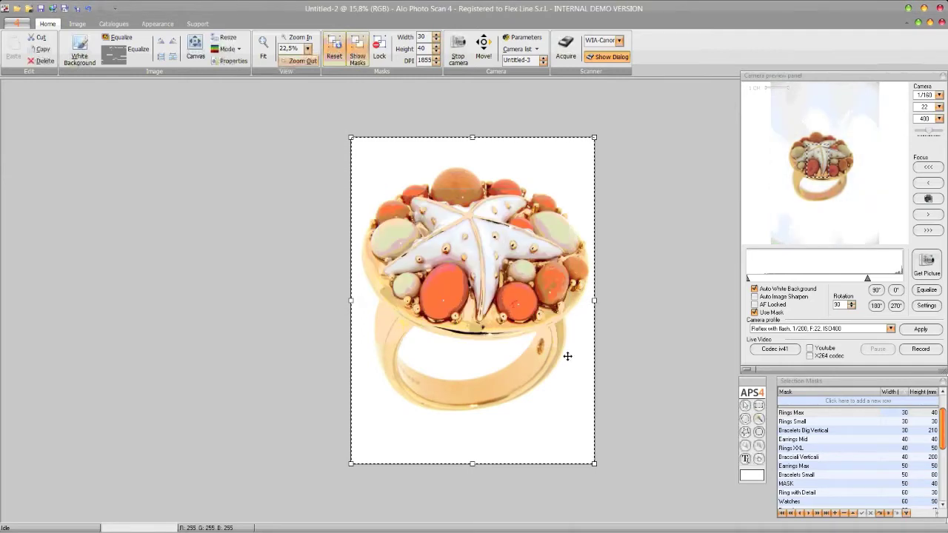
left_click(825, 412)
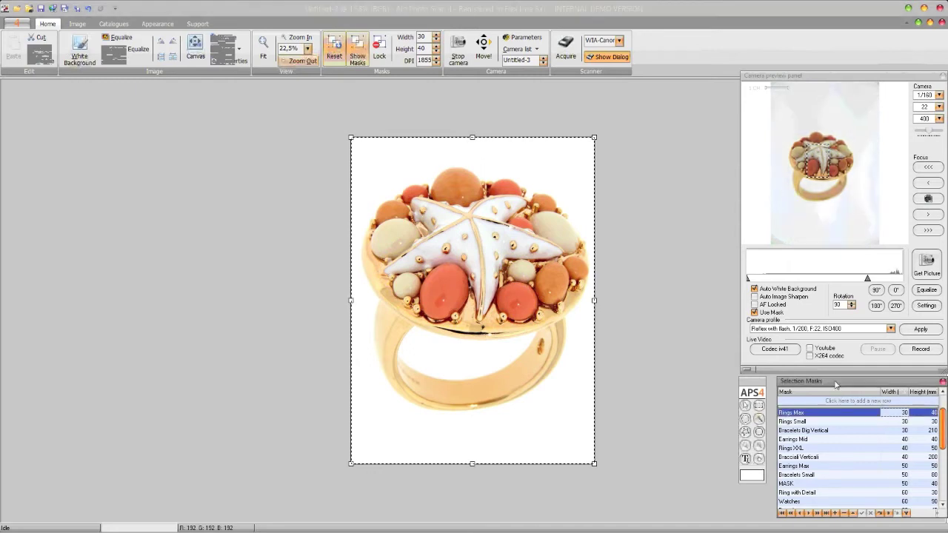
right_click(445, 217)
left_click(474, 233)
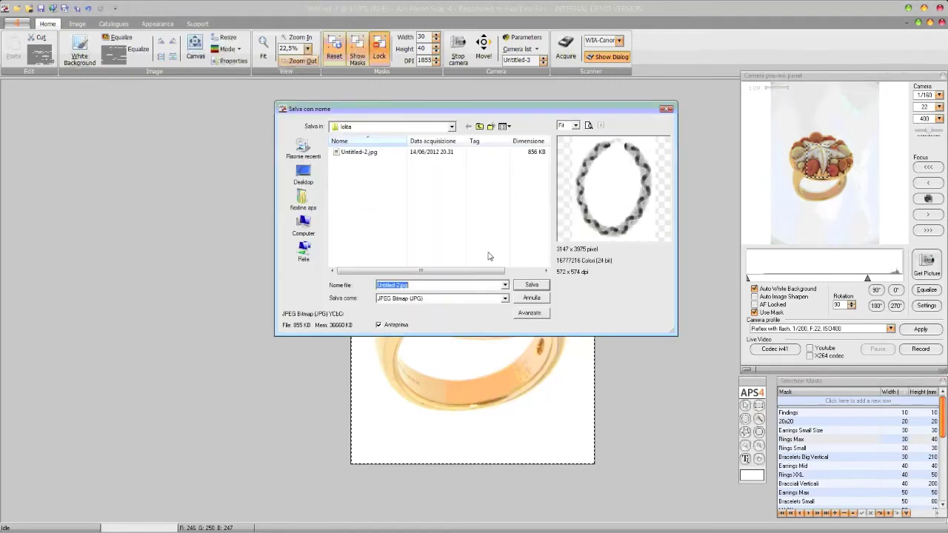
left_click(441, 299)
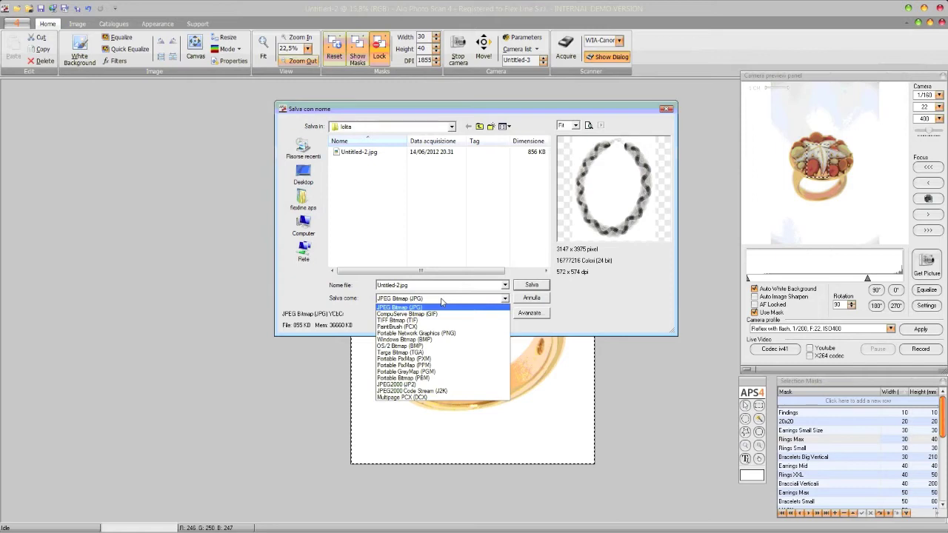
left_click(543, 313)
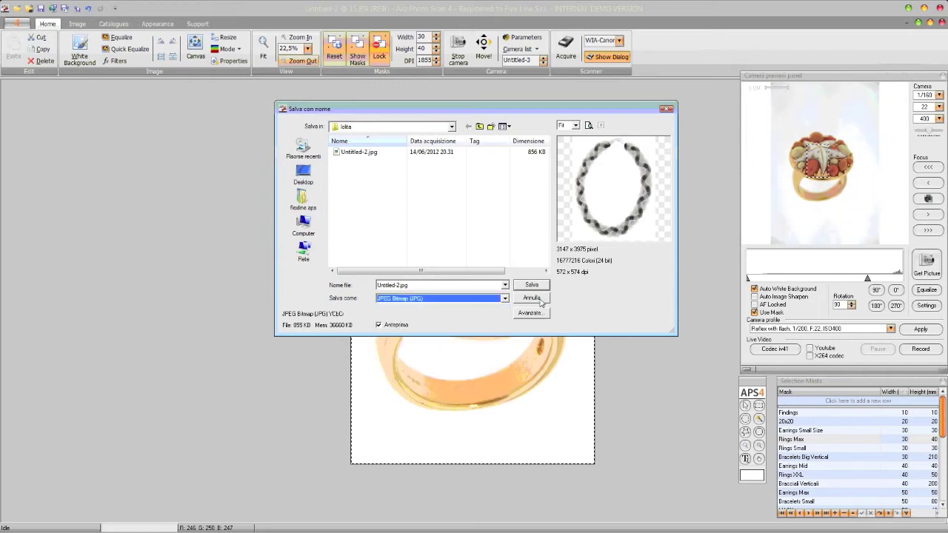
left_click(531, 298)
right_click(490, 259)
left_click(510, 304)
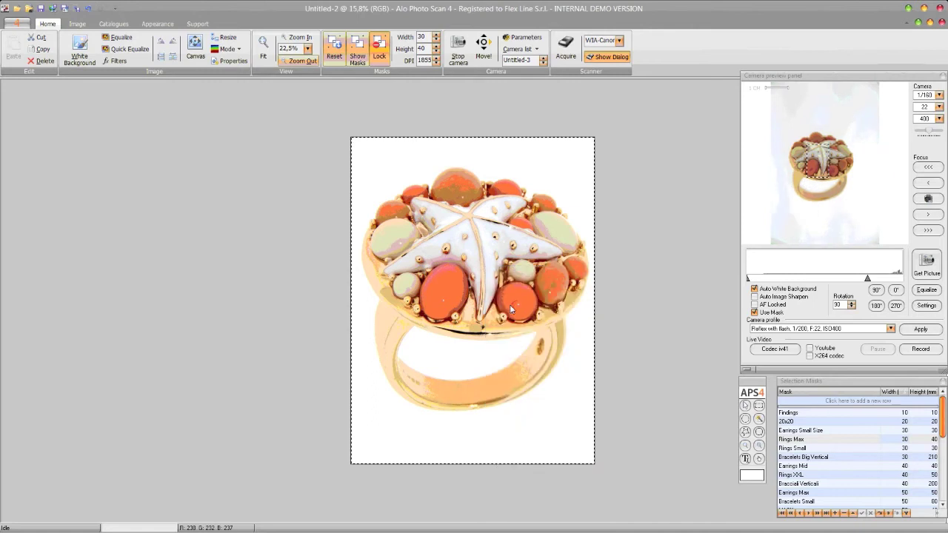
left_click(393, 264)
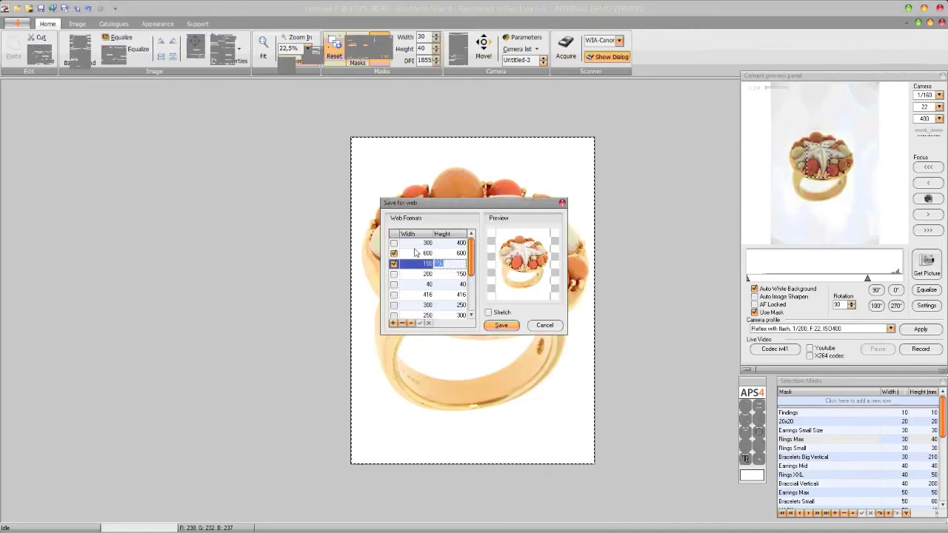
left_click(417, 263)
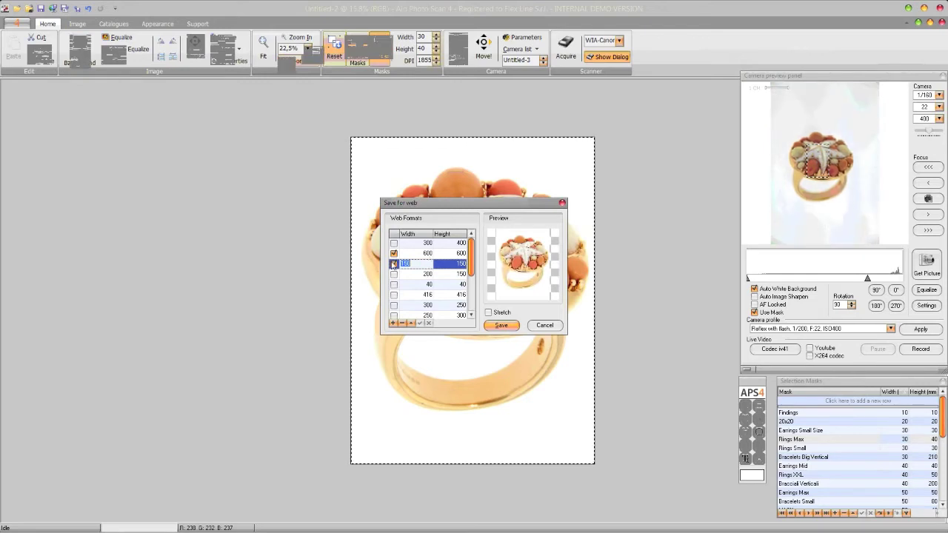
left_click(538, 325)
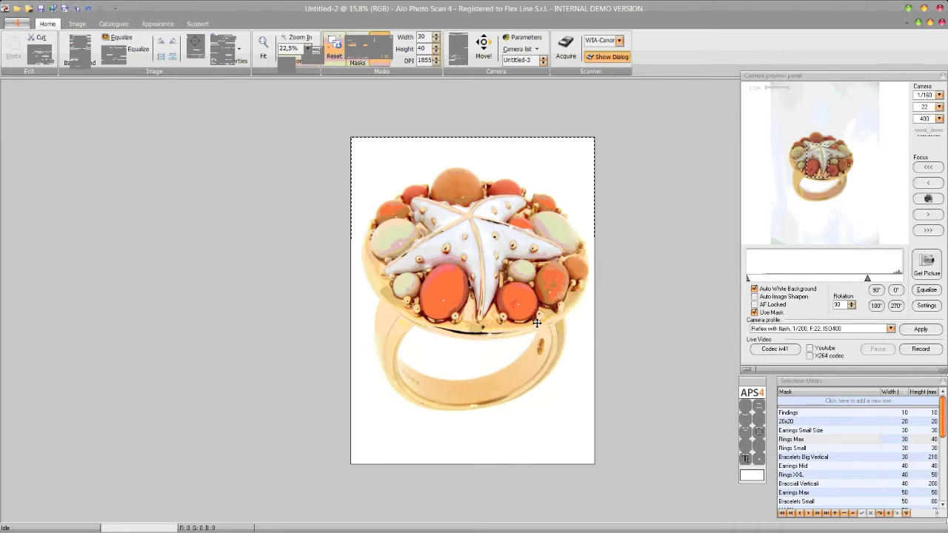
Step: Discard the new untitled model record and browse the stored models back to AN0004
right_click(465, 235)
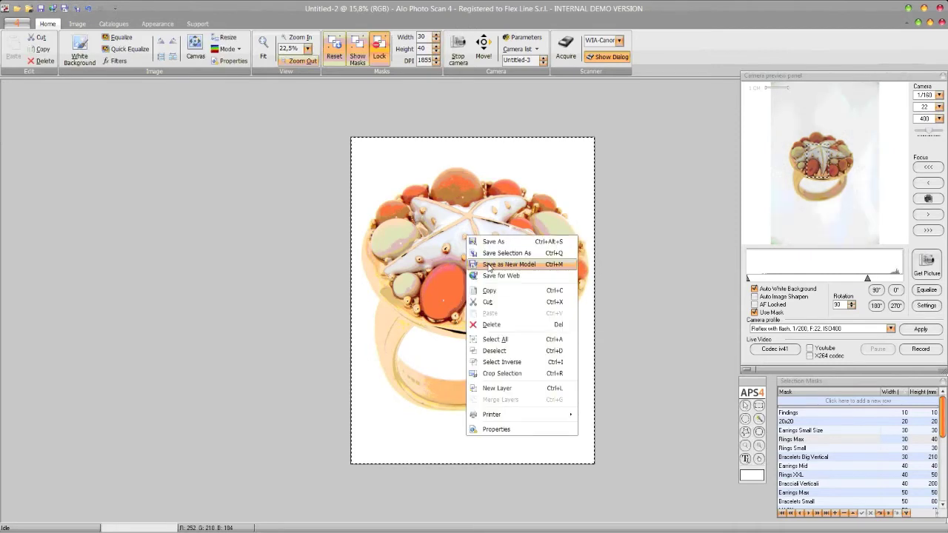
left_click(489, 265)
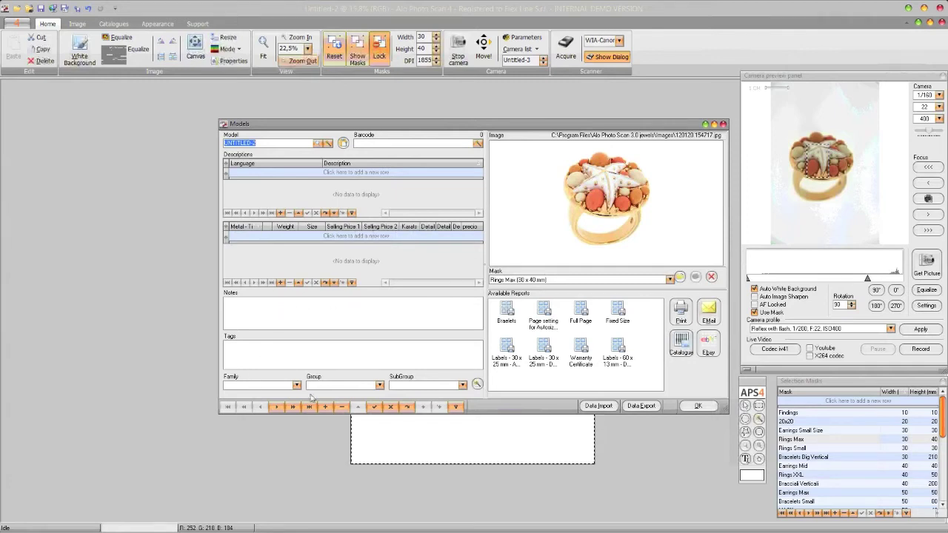
left_click(390, 408)
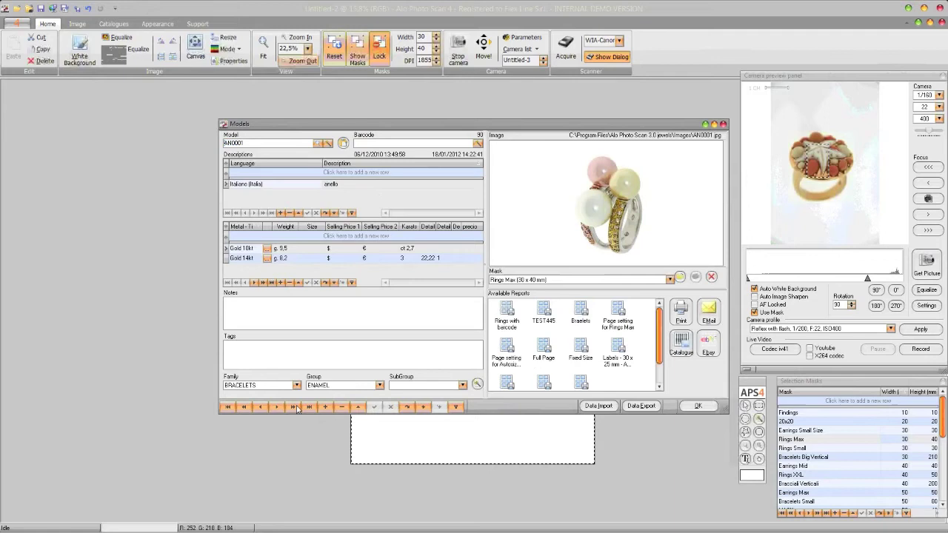
left_click(274, 407)
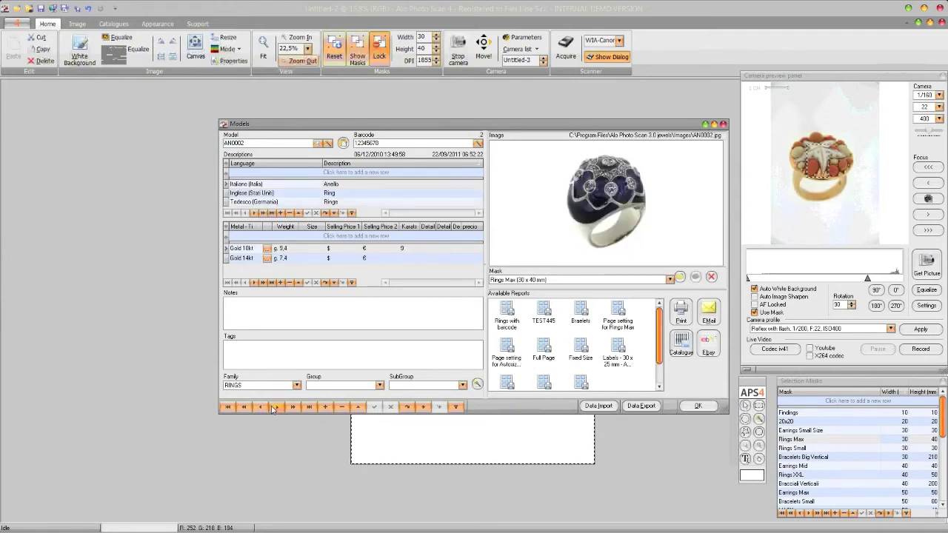
left_click(274, 407)
left_click(274, 407)
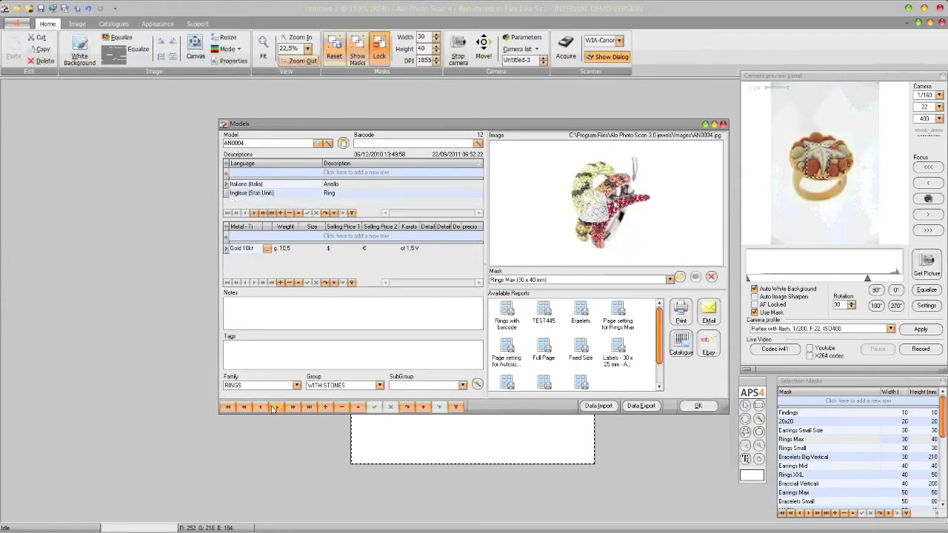
left_click(274, 407)
left_click(261, 406)
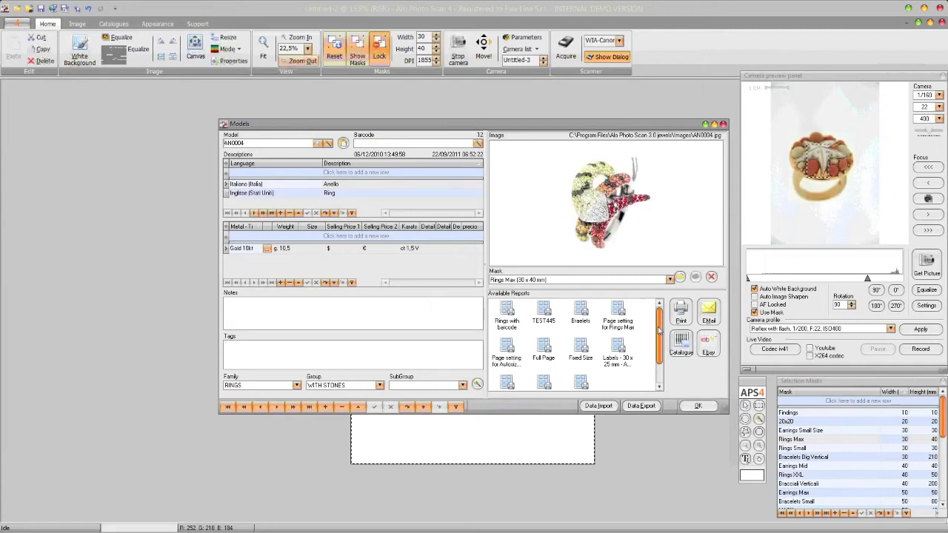
Step: Select the 'Page setting for Rings Max' report and launch the Catalogue Print Wizard
left_click_drag(658, 330, 658, 351)
left_click(504, 378)
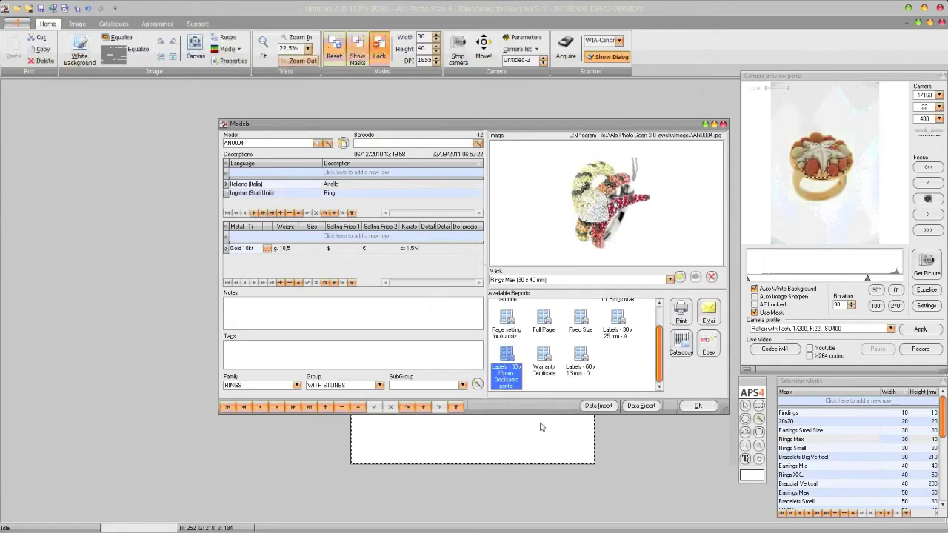
left_click(546, 361)
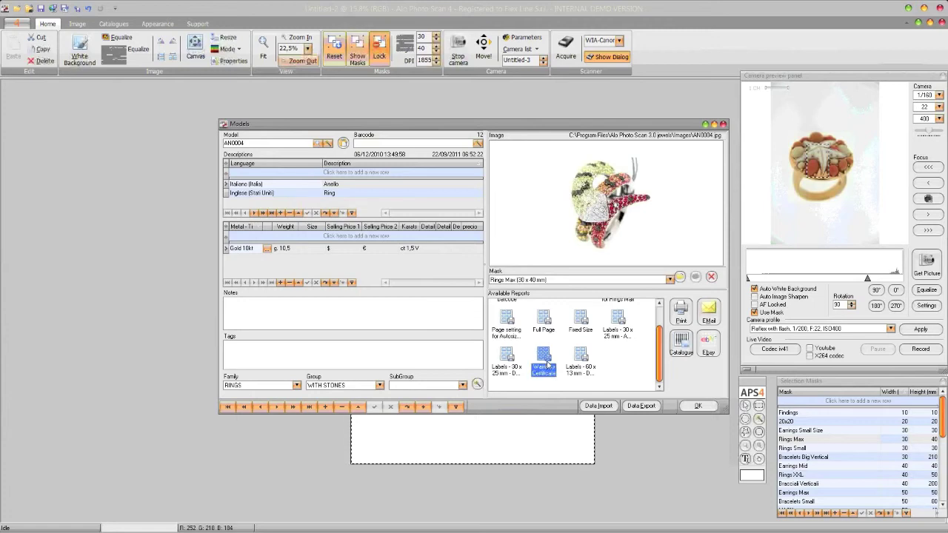
scroll(652, 355, "up", 2)
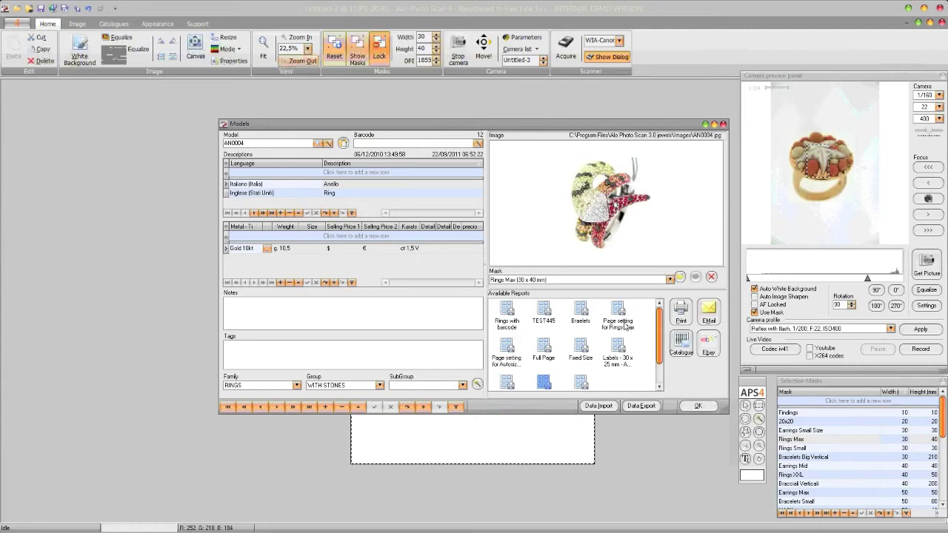
left_click(626, 329)
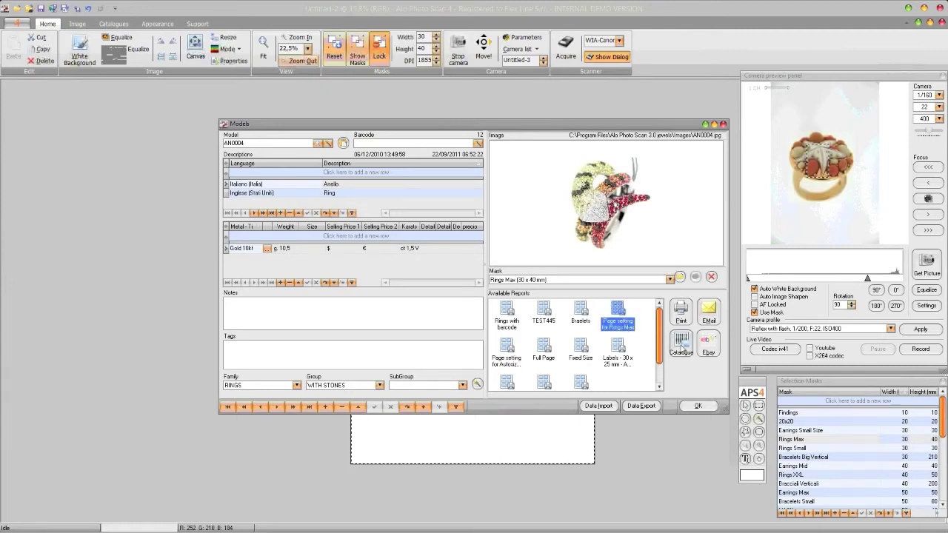
left_click(680, 343)
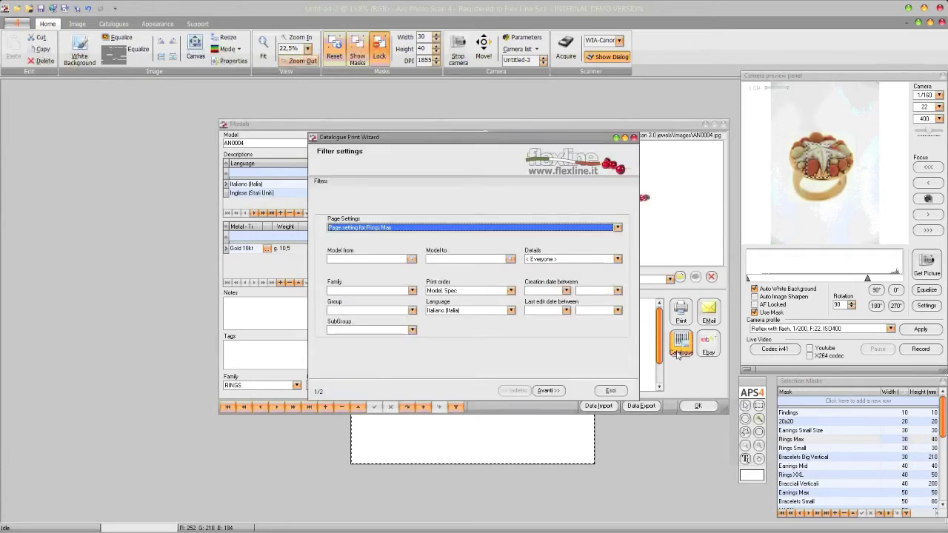
Step: Keep 'Page setting for Rings Max' as the page settings and advance to model selection
left_click(385, 231)
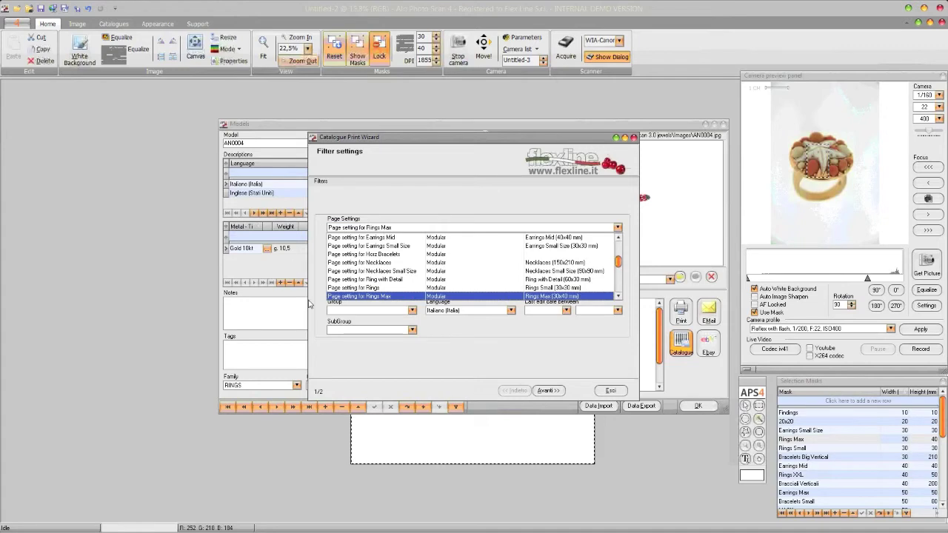
left_click(563, 296)
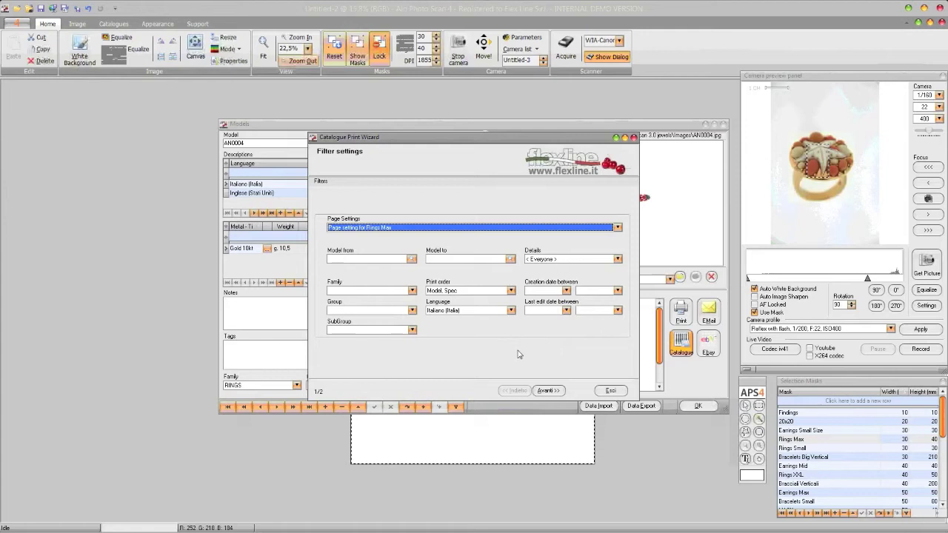
left_click(552, 389)
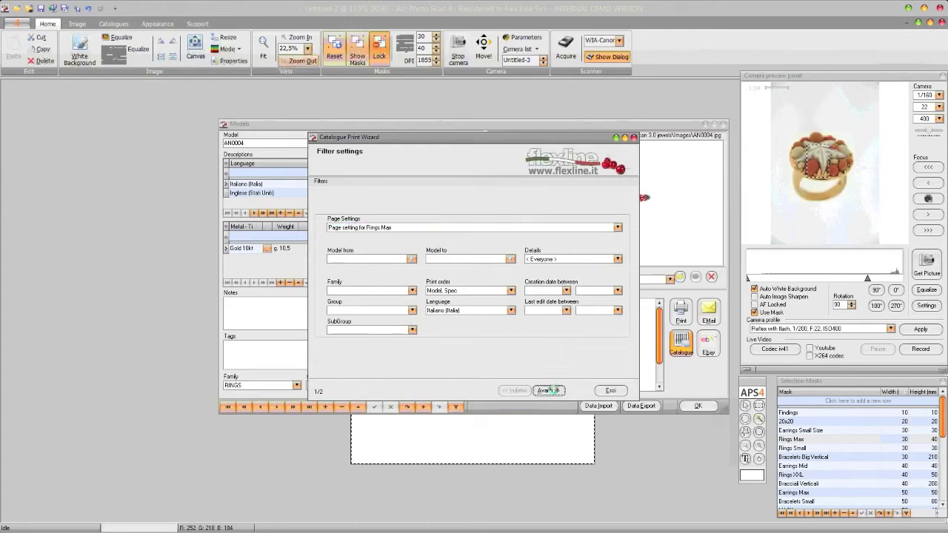
Step: Preview models AN0001–AN0005, assign all 26 models, and move AN0002 ahead of AN0001
left_click(336, 235)
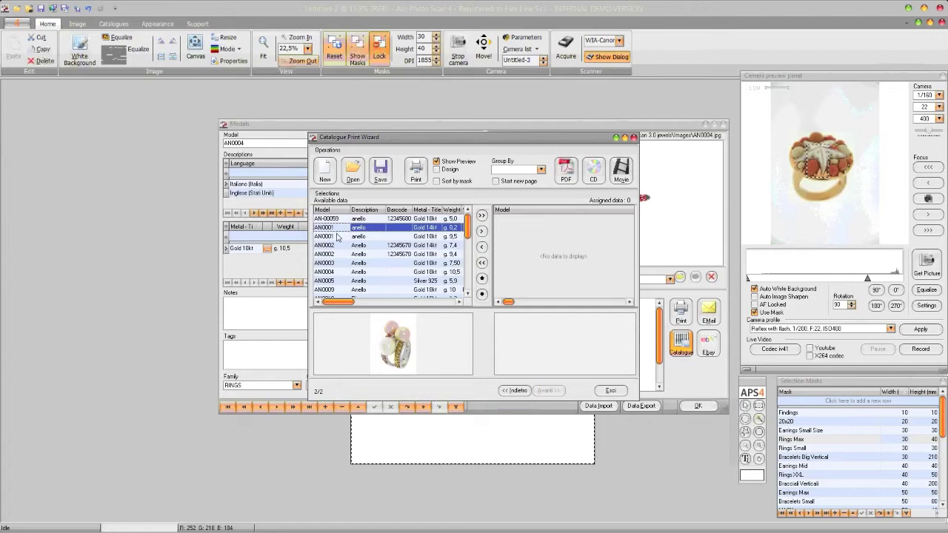
left_click(335, 245)
left_click(335, 263)
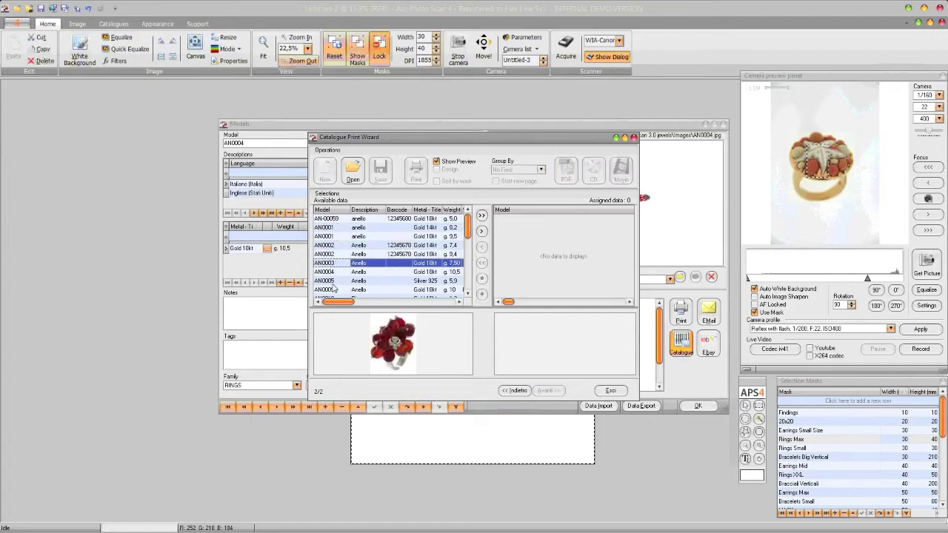
left_click(334, 280)
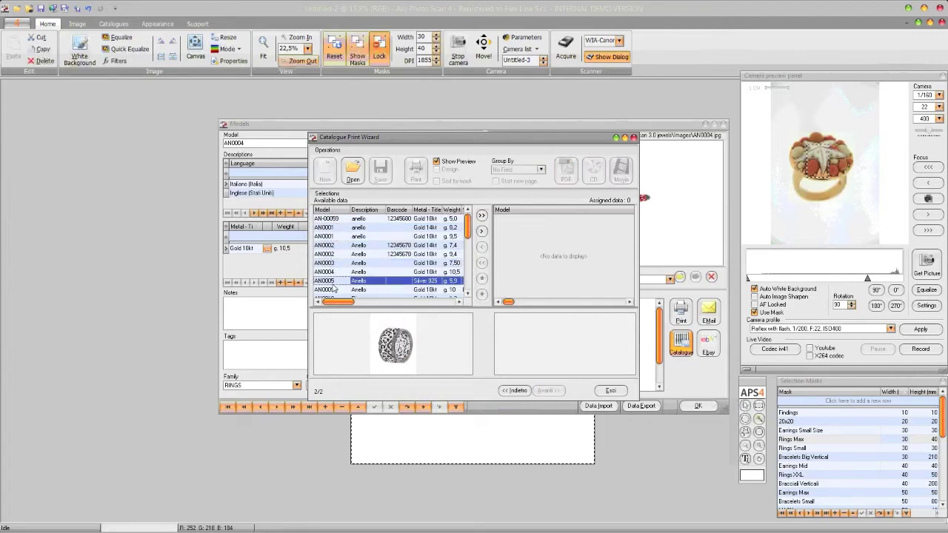
left_click(339, 283)
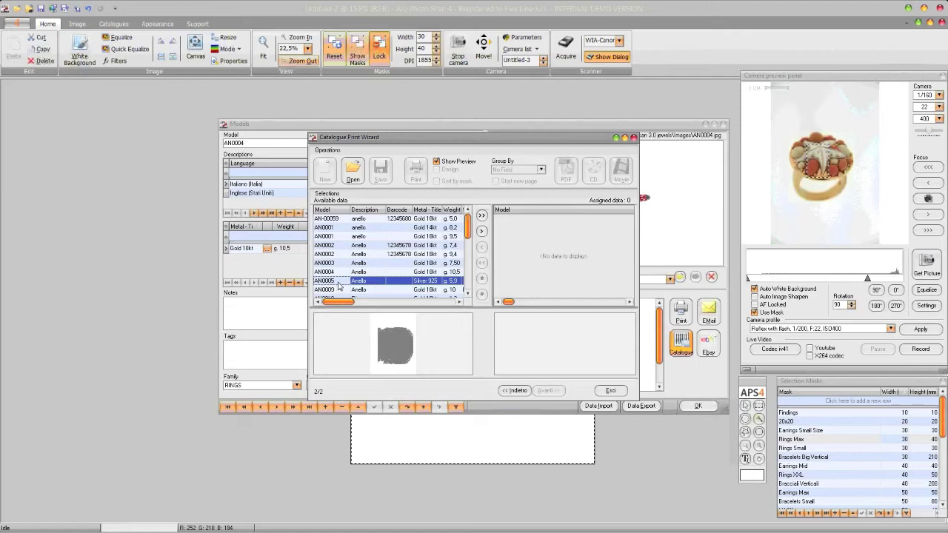
left_click(482, 216)
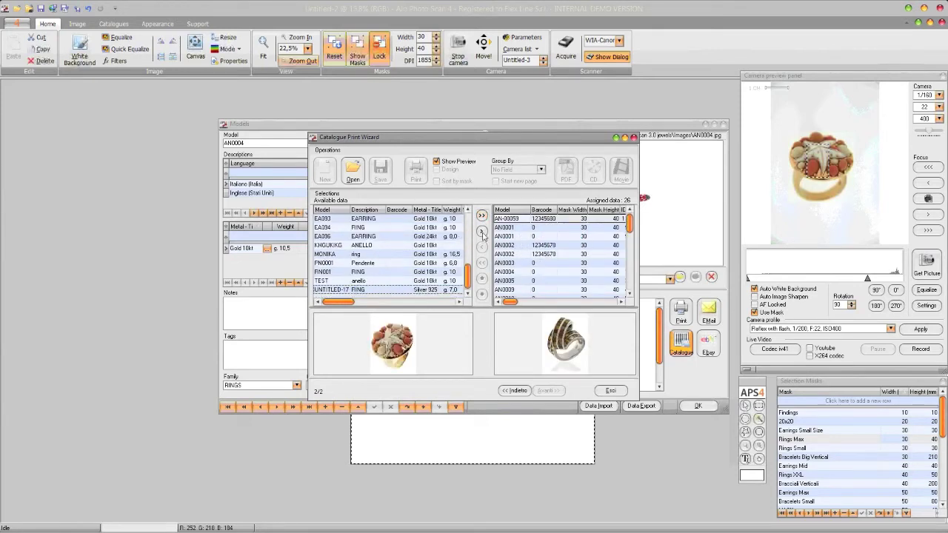
left_click(523, 246)
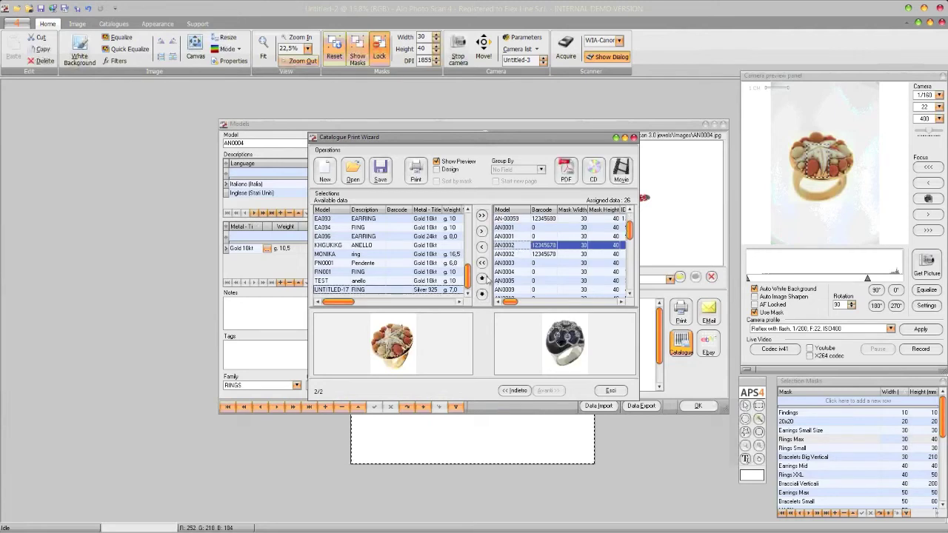
left_click(485, 279)
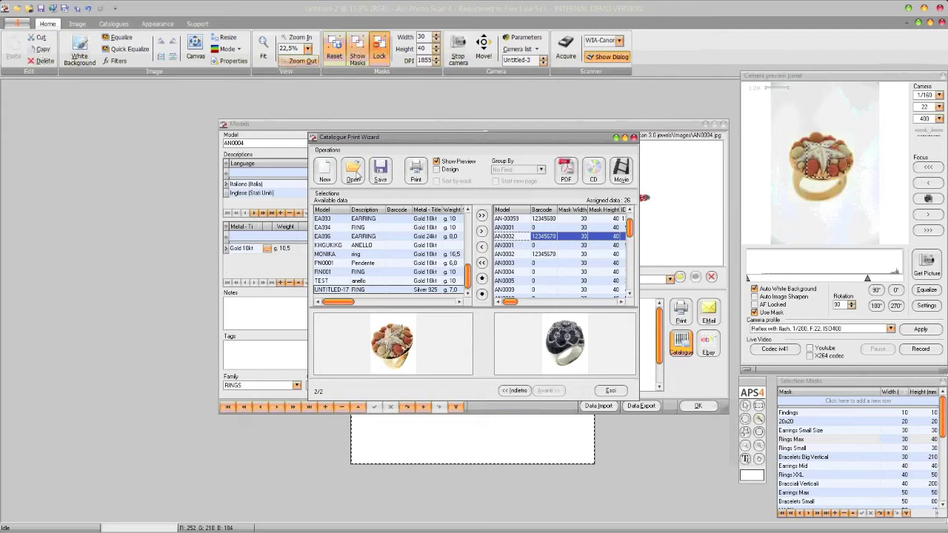
left_click(413, 176)
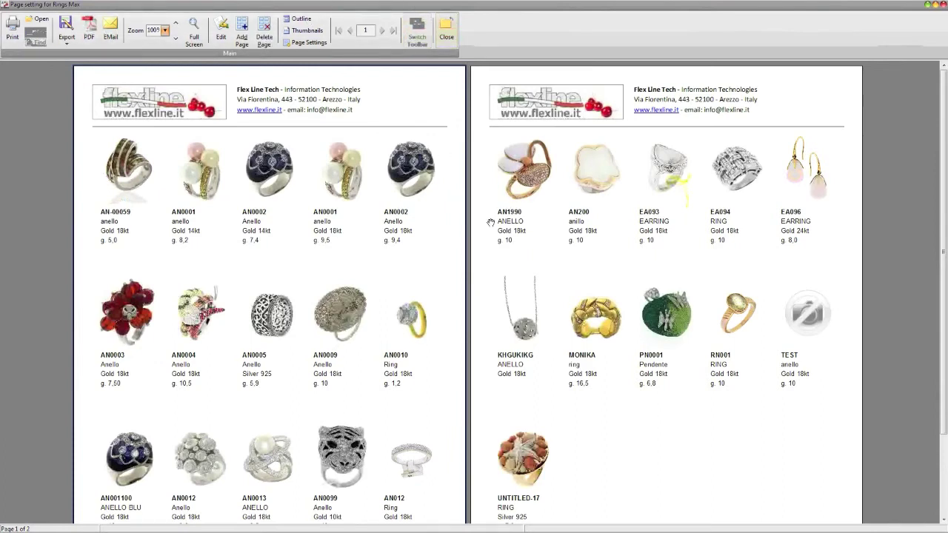
left_click(446, 35)
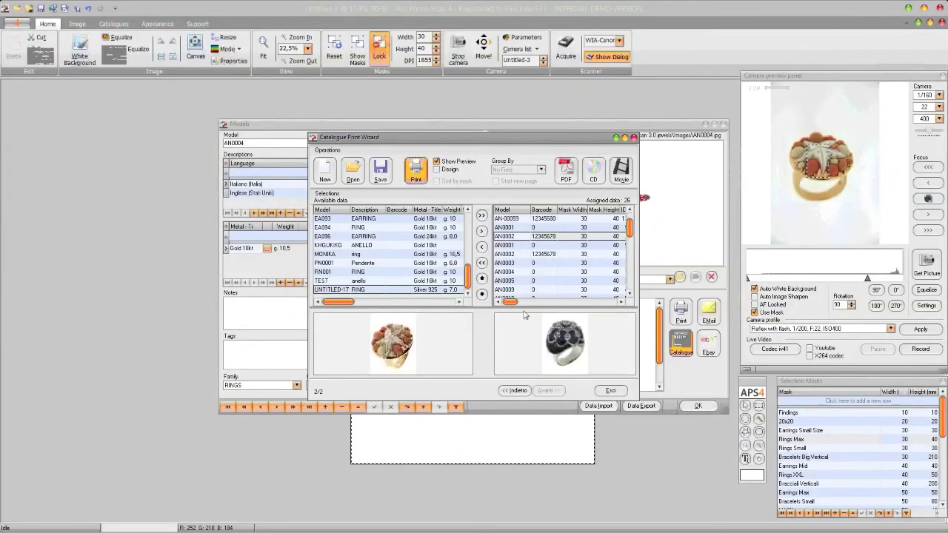
Step: Go back, confirm clearing the selection, choose 'Page setting for Autosizeable', and advance
left_click(518, 390)
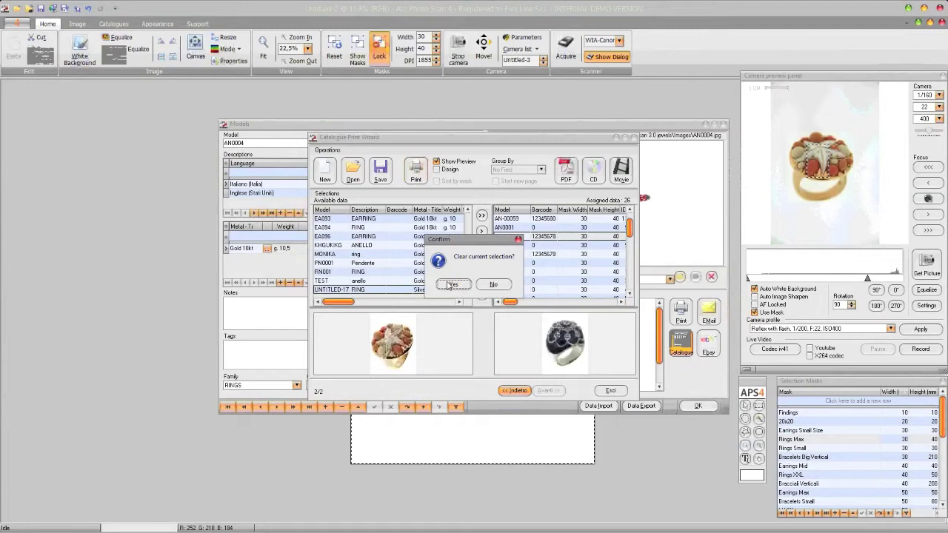
left_click(448, 284)
left_click(432, 229)
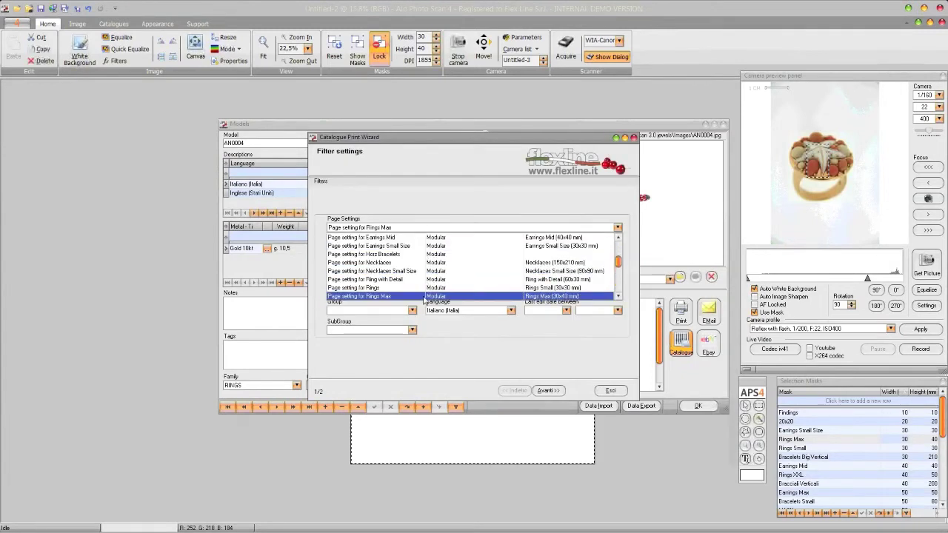
scroll(426, 304, "down", 5)
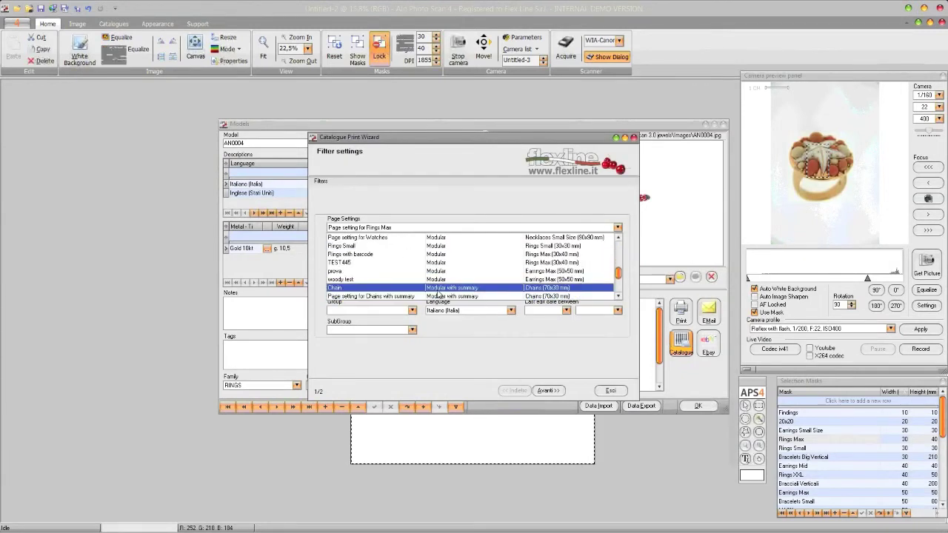
scroll(441, 294, "up", 1)
left_click(441, 293)
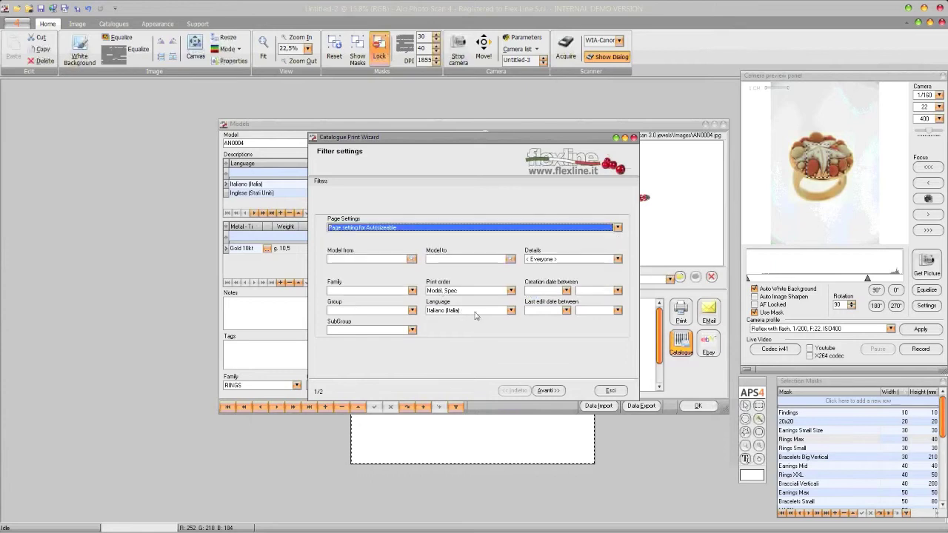
left_click(548, 391)
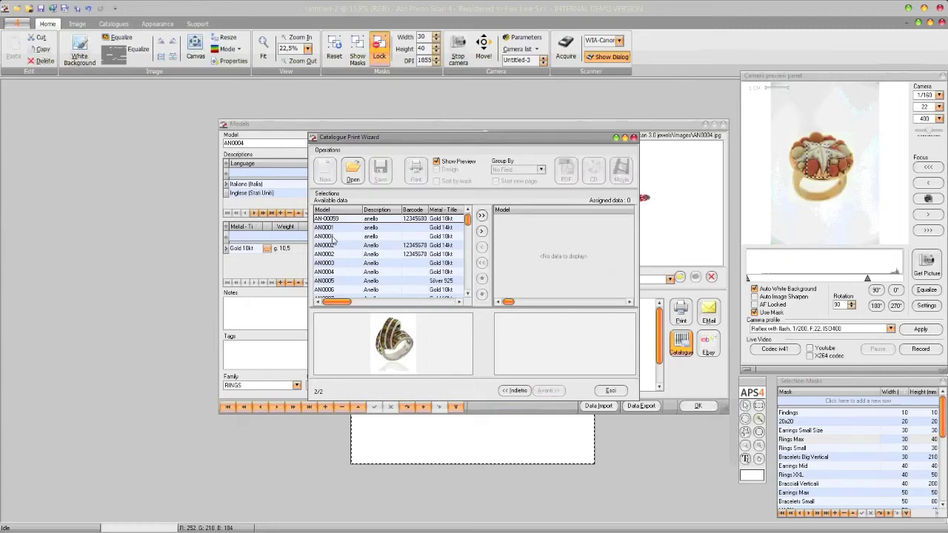
Step: Assign rings AN0002, AN0001, AN0003, AN0004 and AN0005 to the catalogue, in that order
left_click(332, 236)
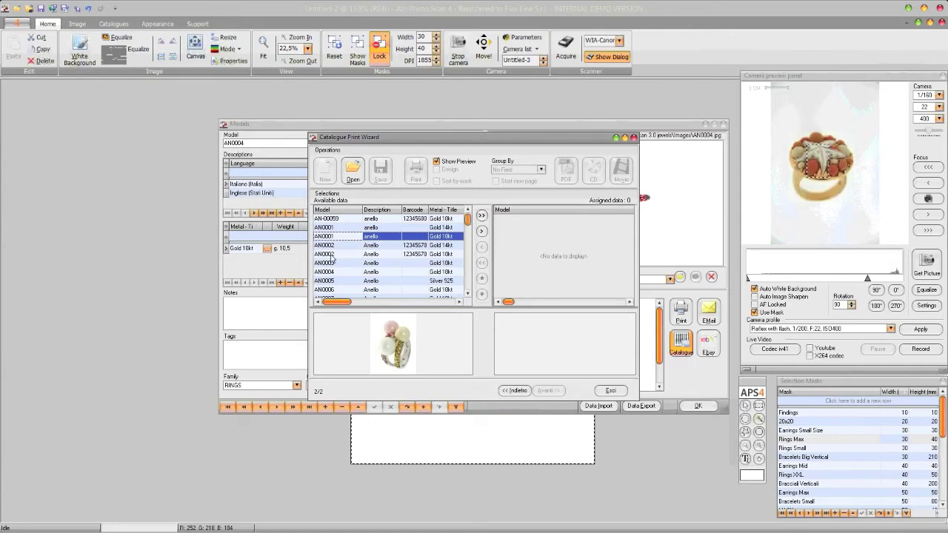
left_click(333, 255)
left_click(481, 231)
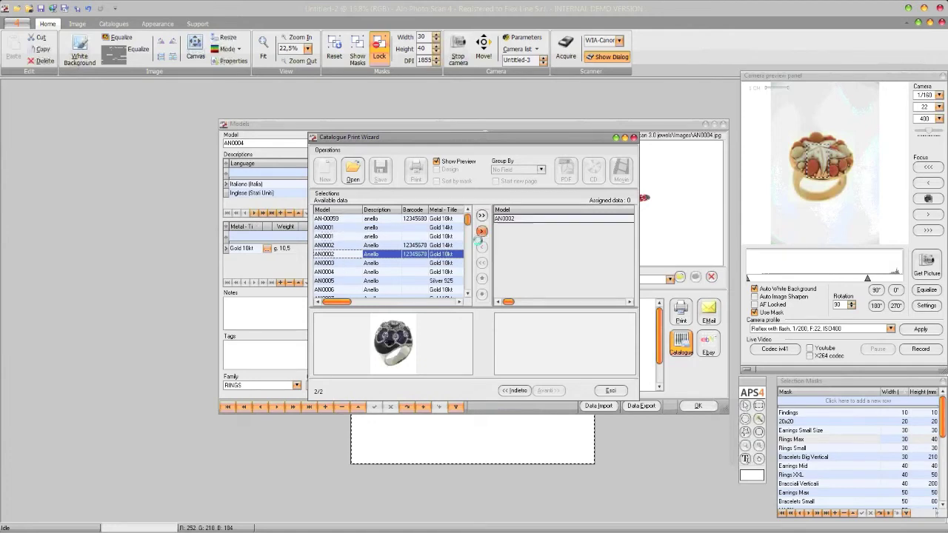
left_click(385, 237)
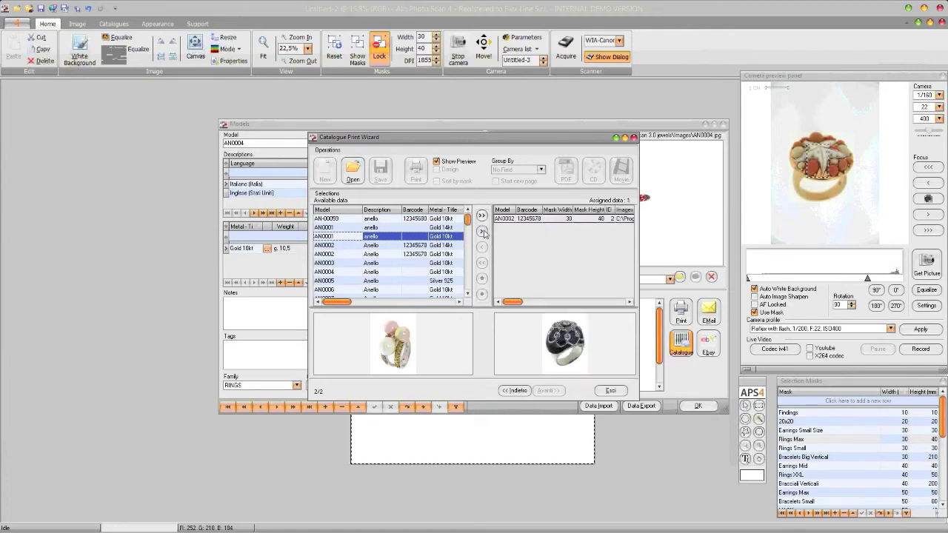
left_click(482, 232)
left_click(337, 264)
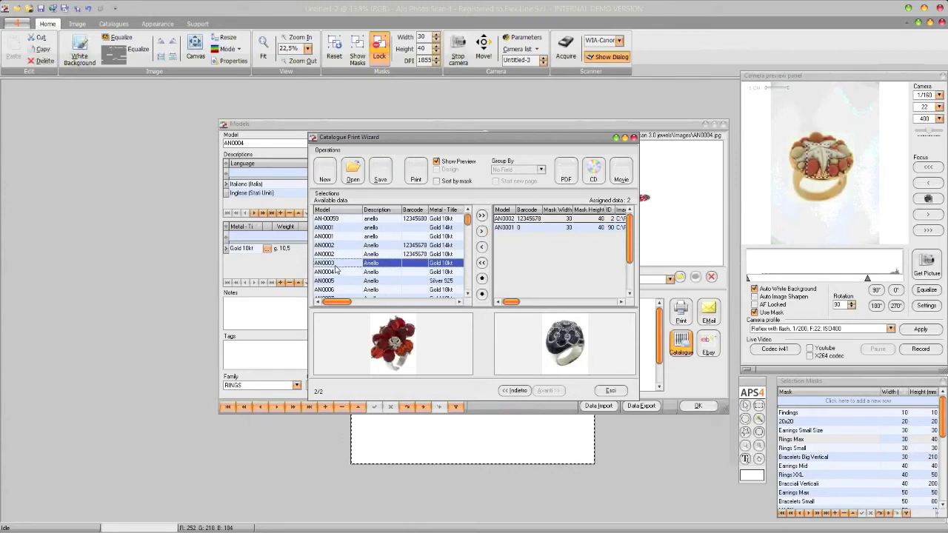
left_click(481, 234)
left_click(342, 274)
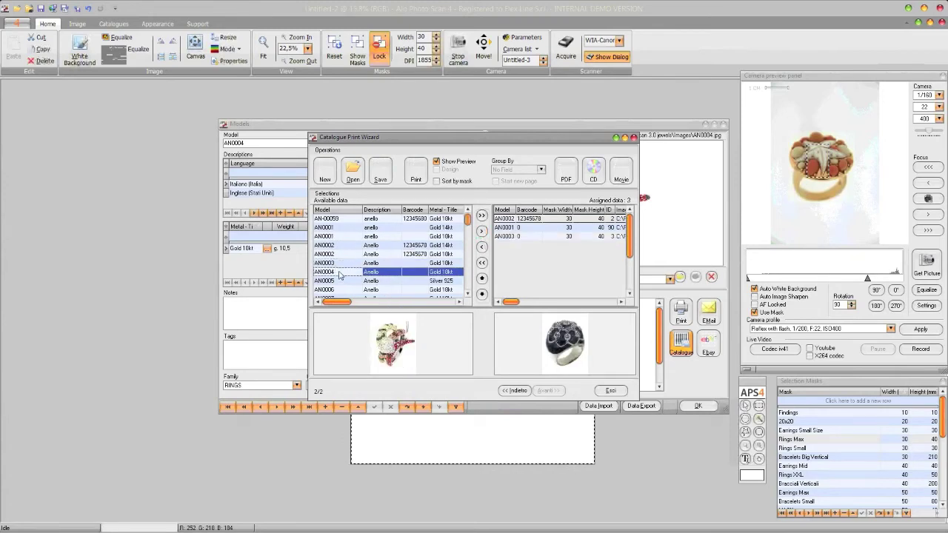
left_click(482, 233)
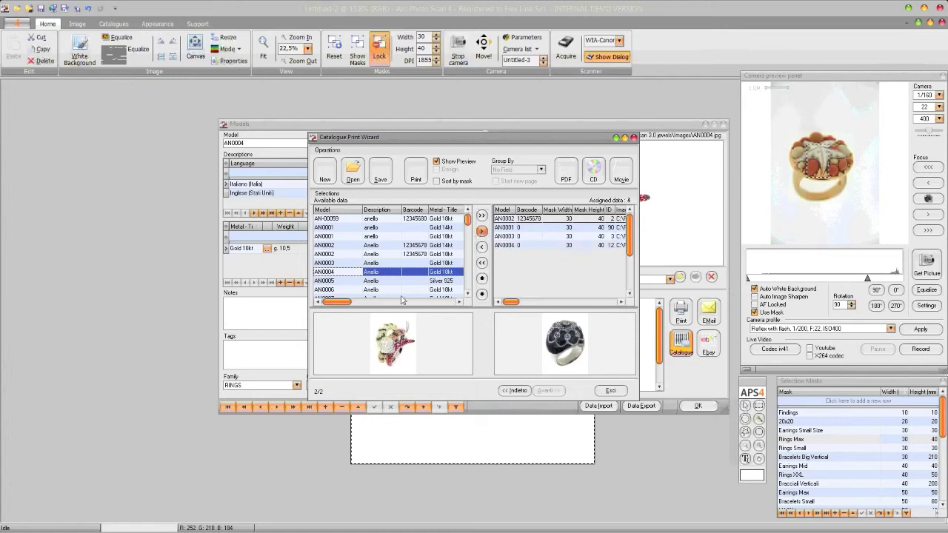
left_click(346, 283)
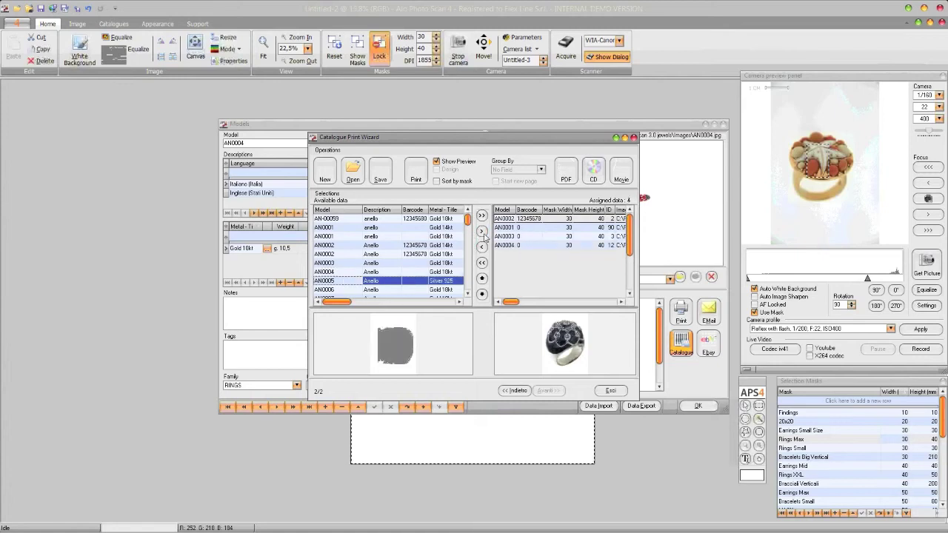
left_click(482, 231)
Step: Move down the available list and assign bracelets BR0001, BR0002, BR0003 and BR0004
left_click(467, 297)
left_click(467, 297)
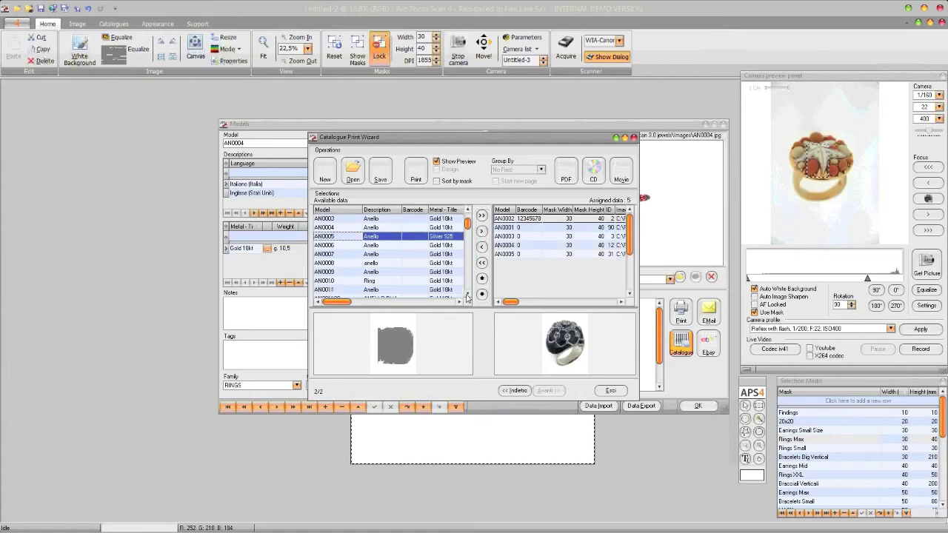
left_click(468, 297)
left_click(467, 297)
left_click(467, 297)
left_click(467, 296)
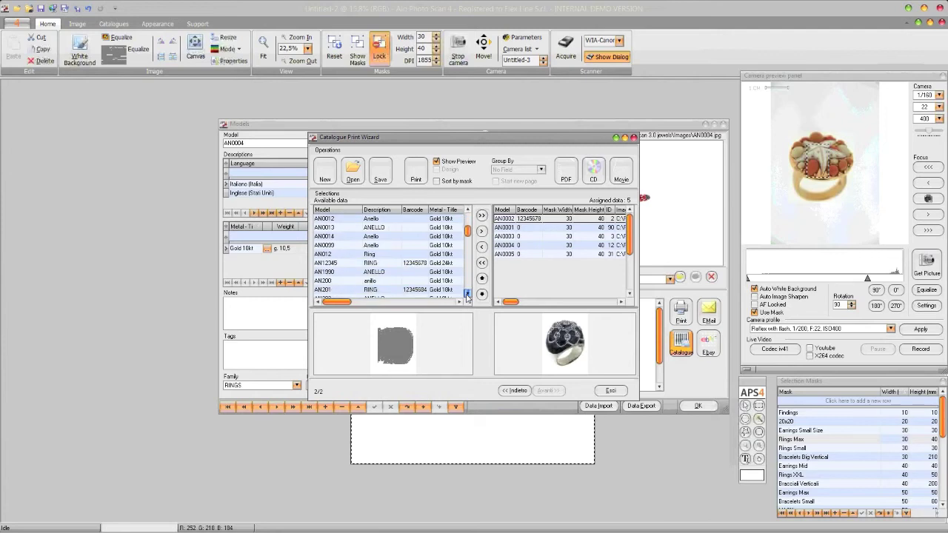
left_click(467, 297)
left_click(467, 297)
left_click(467, 297)
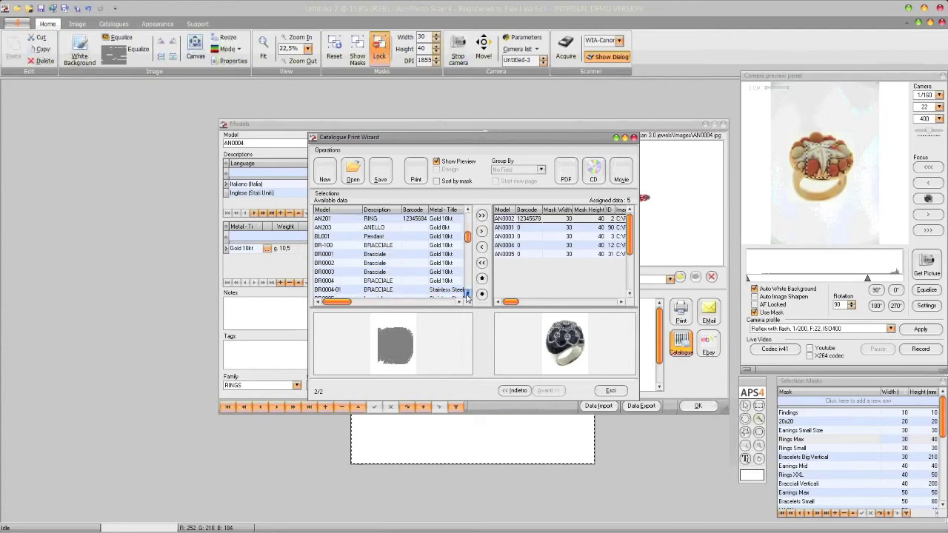
left_click(334, 254)
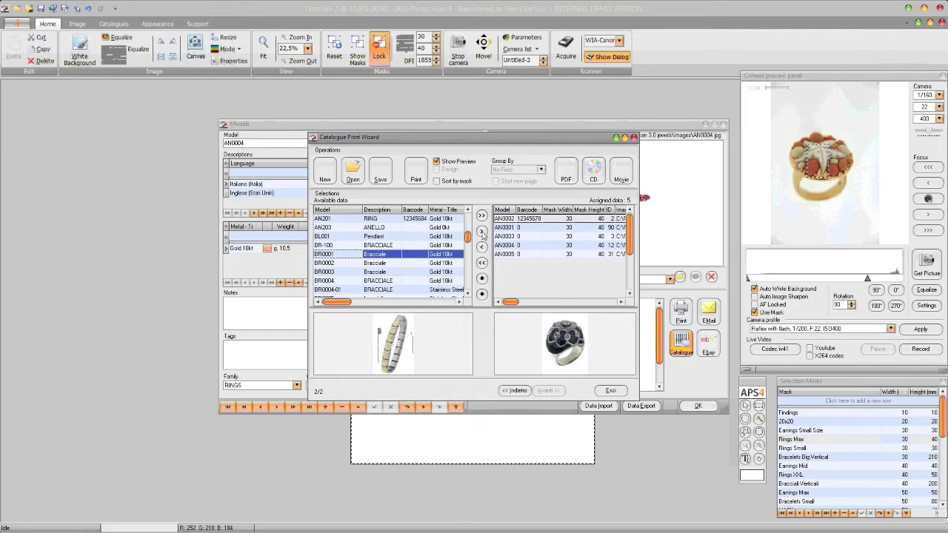
left_click(481, 231)
left_click(449, 263)
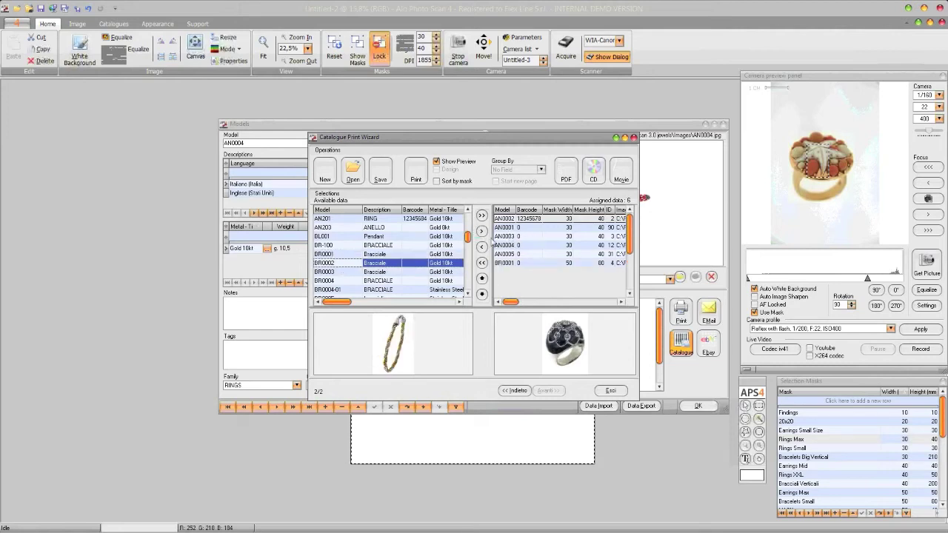
left_click(482, 231)
left_click(346, 272)
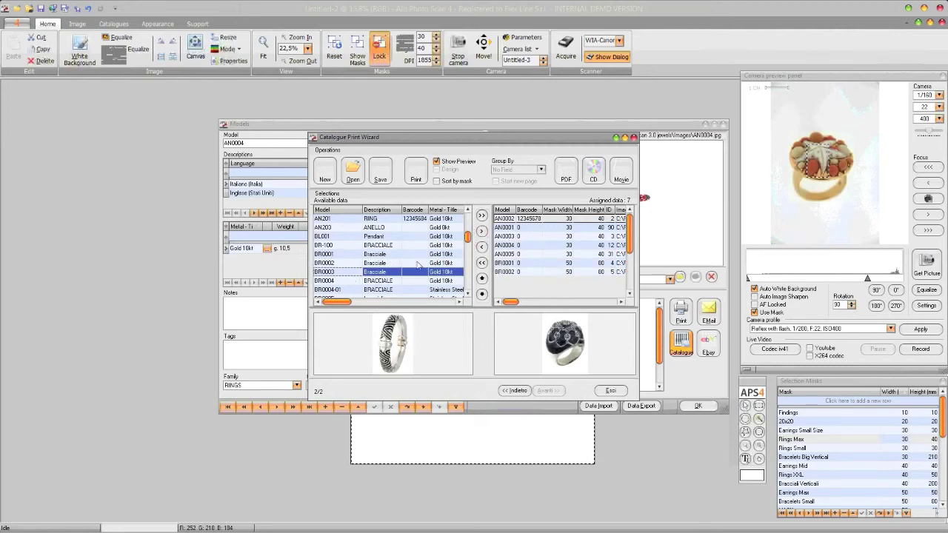
left_click(482, 231)
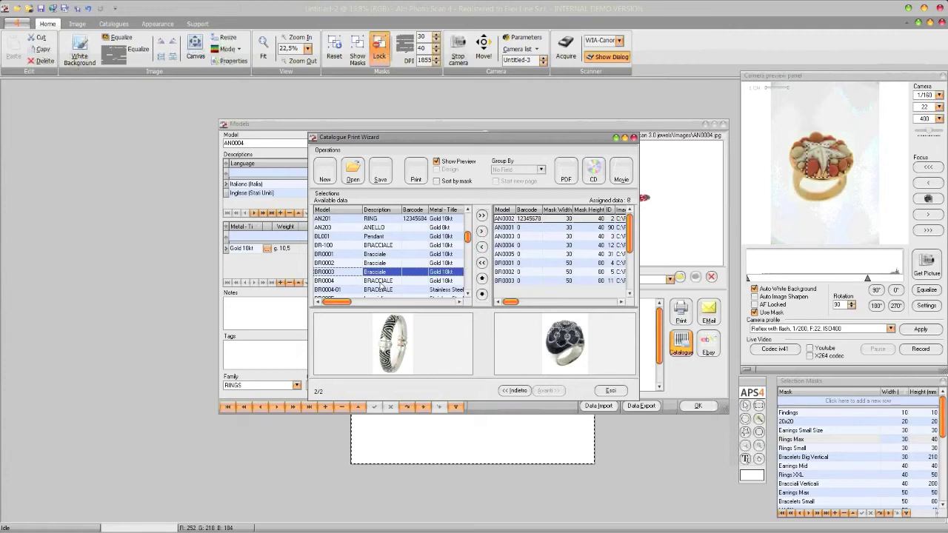
left_click(379, 283)
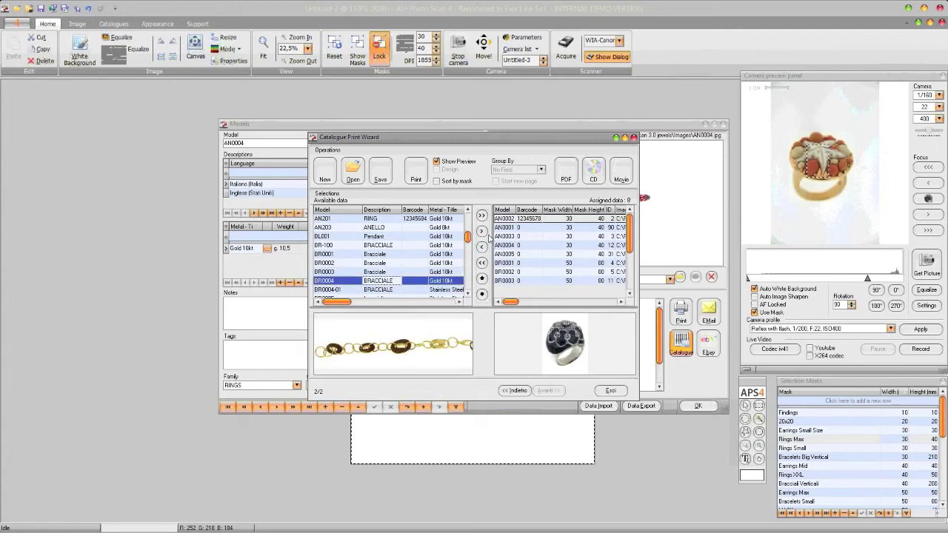
left_click(482, 231)
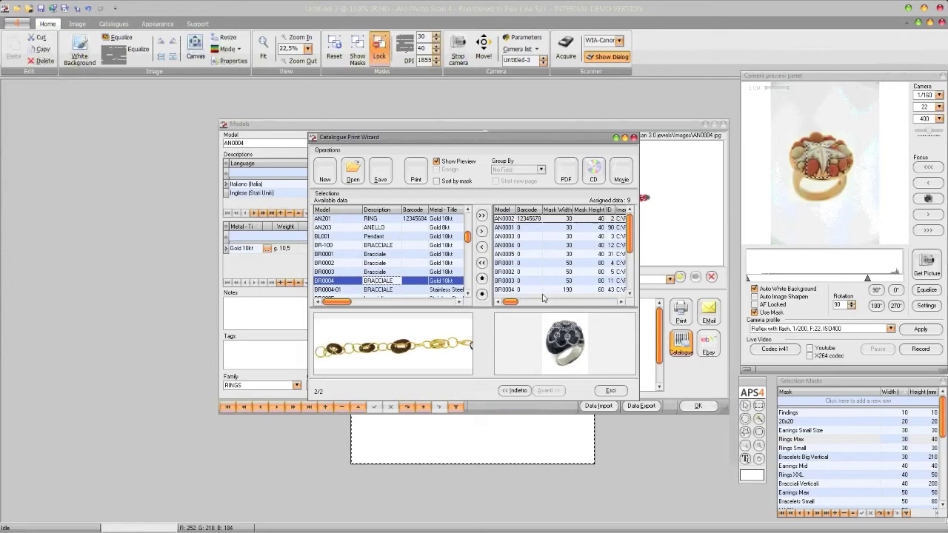
Step: Generate the catalogue preview of five rings and four bracelets and review the page
left_click(417, 172)
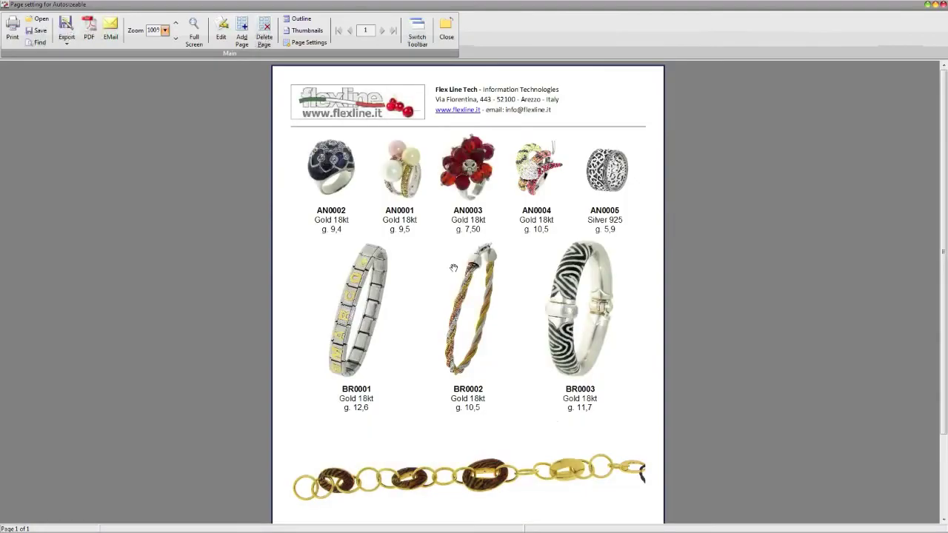
scroll(457, 292, "down", 2)
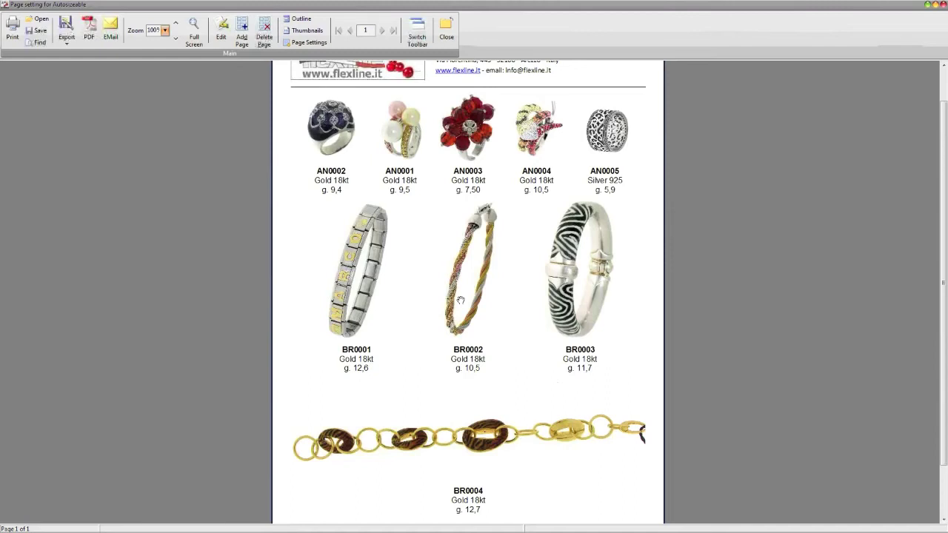
left_click(67, 41)
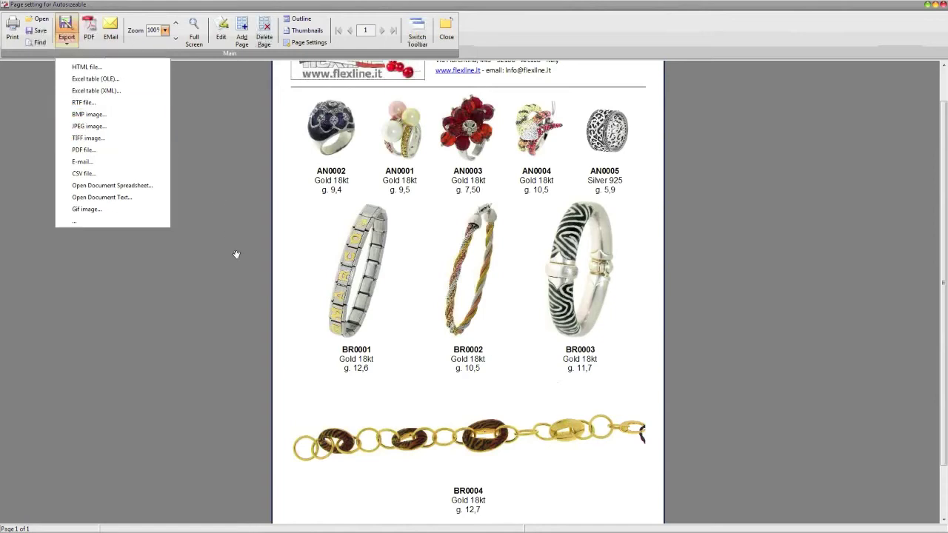
Step: Open the catalogue page in the report designer and move the BR0001 bracelet picture lower
left_click(222, 200)
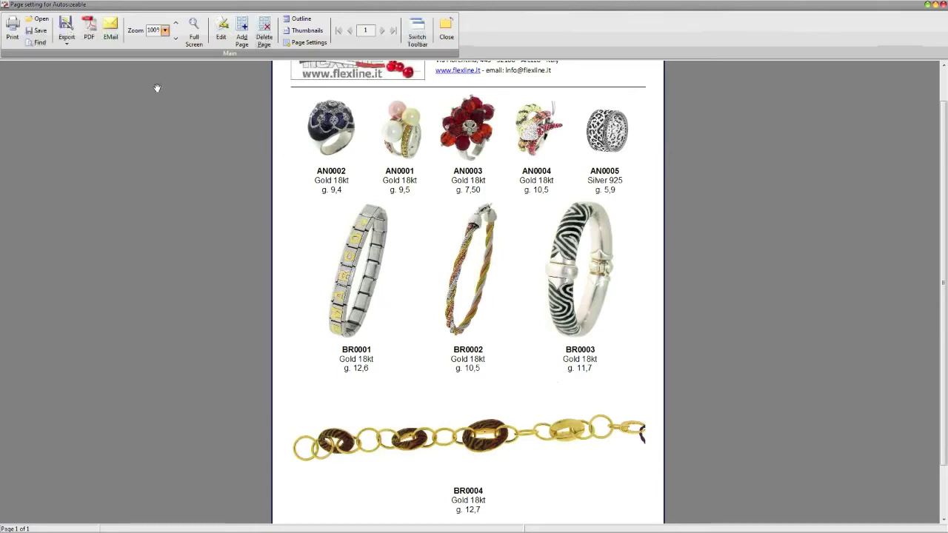
left_click(220, 38)
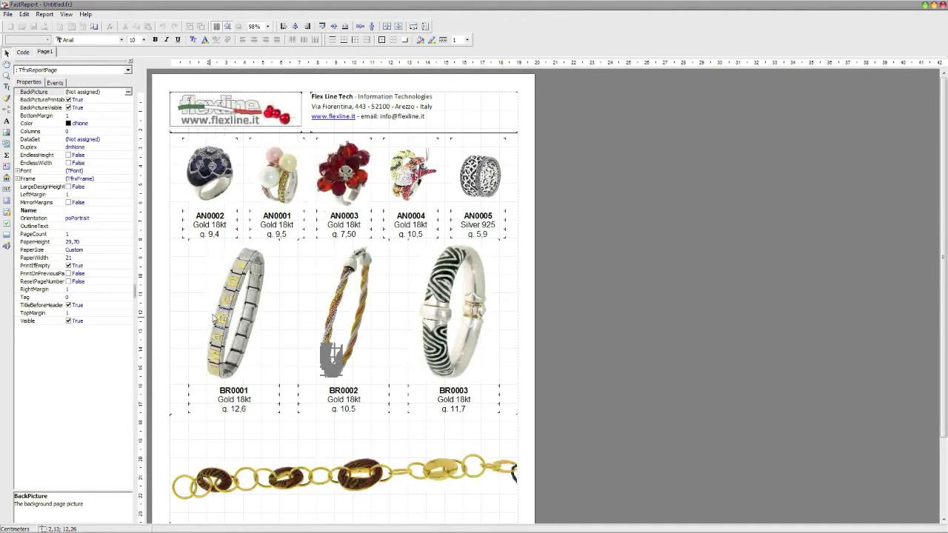
left_click(235, 306)
left_click_drag(222, 320, 238, 374)
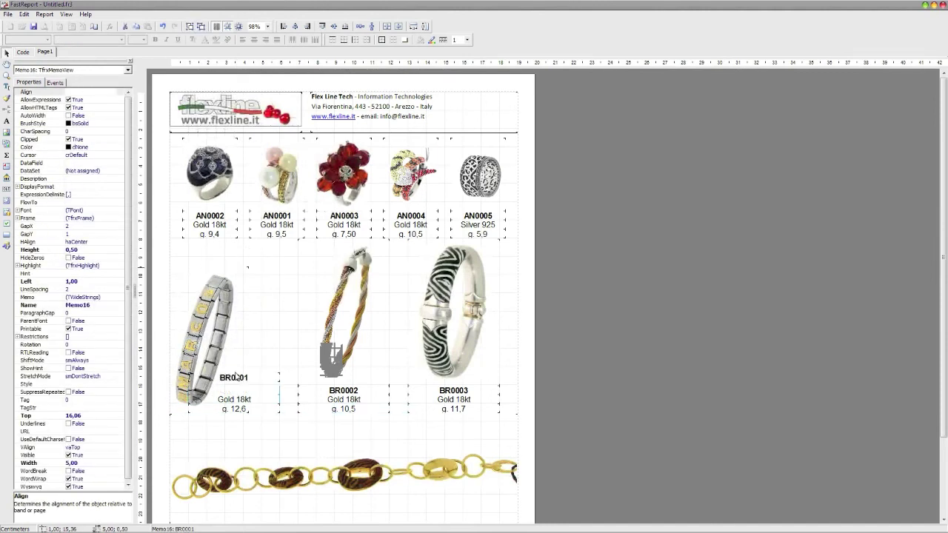
Step: Reposition the BR0002 picture and label, nudge the BR0003 and AN0003 pictures, and close the designer
left_click(360, 326)
left_click_drag(348, 305, 332, 327)
left_click_drag(344, 393, 299, 291)
left_click_drag(434, 331, 435, 348)
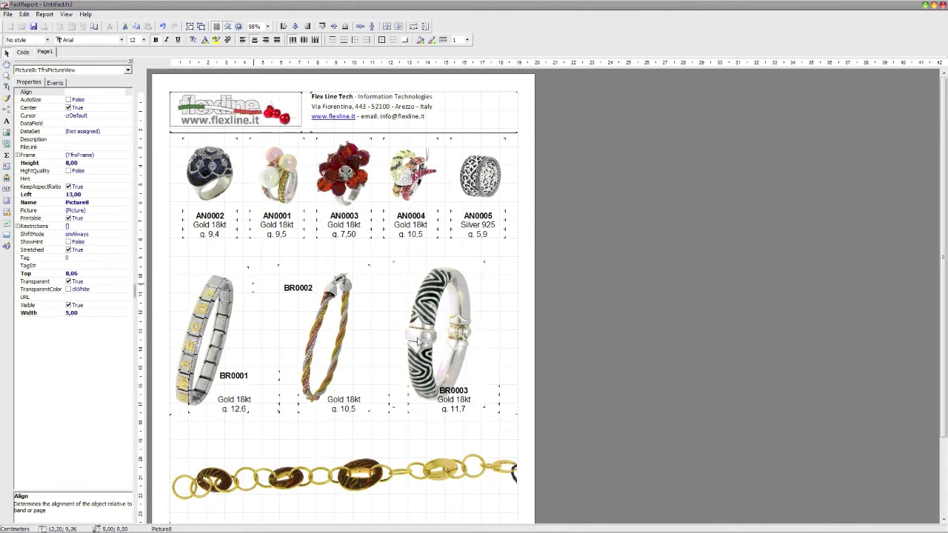
left_click_drag(356, 192, 368, 206)
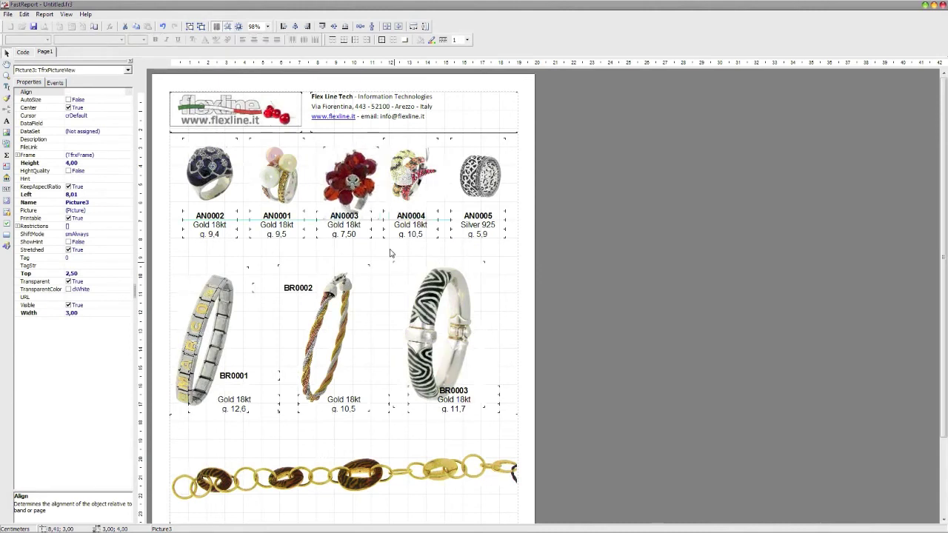
left_click(942, 5)
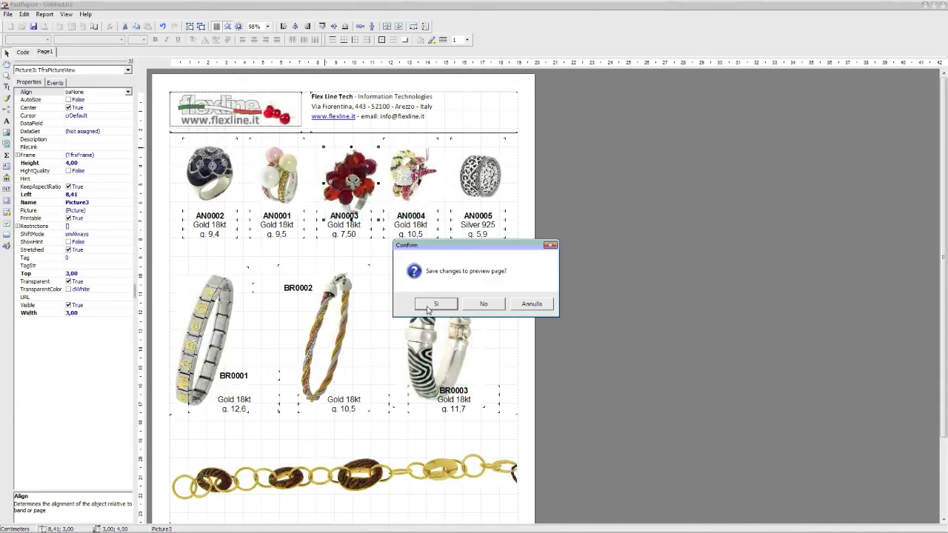
Step: Confirm saving the rearranged layout and close the updated catalogue preview
left_click(435, 303)
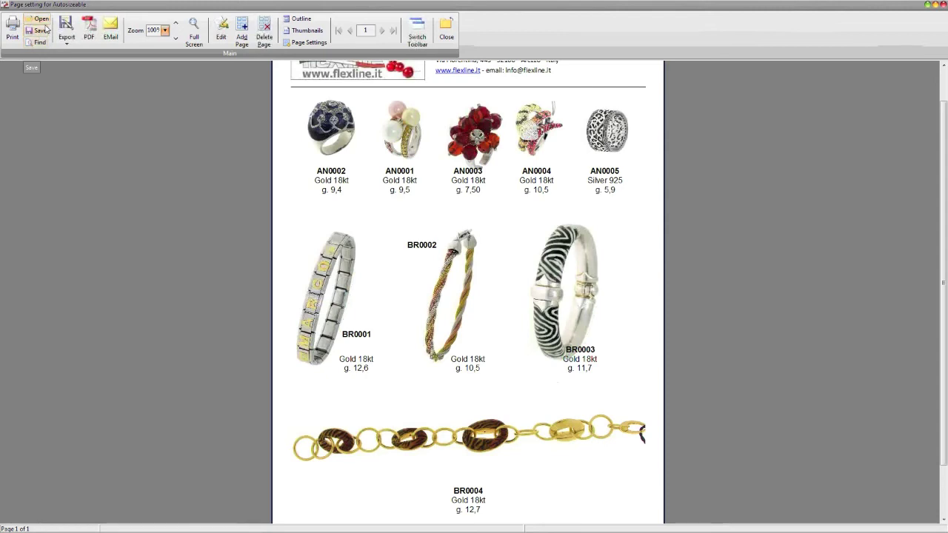
left_click(446, 31)
Step: Close the print wizard and Models window, then launch the Page Settings Wizard from Catalogues
left_click(601, 390)
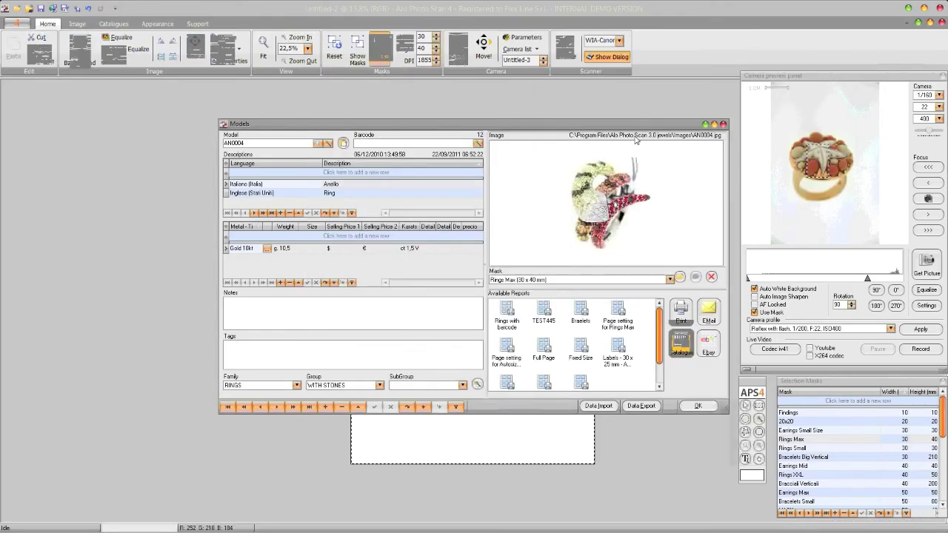
left_click(723, 124)
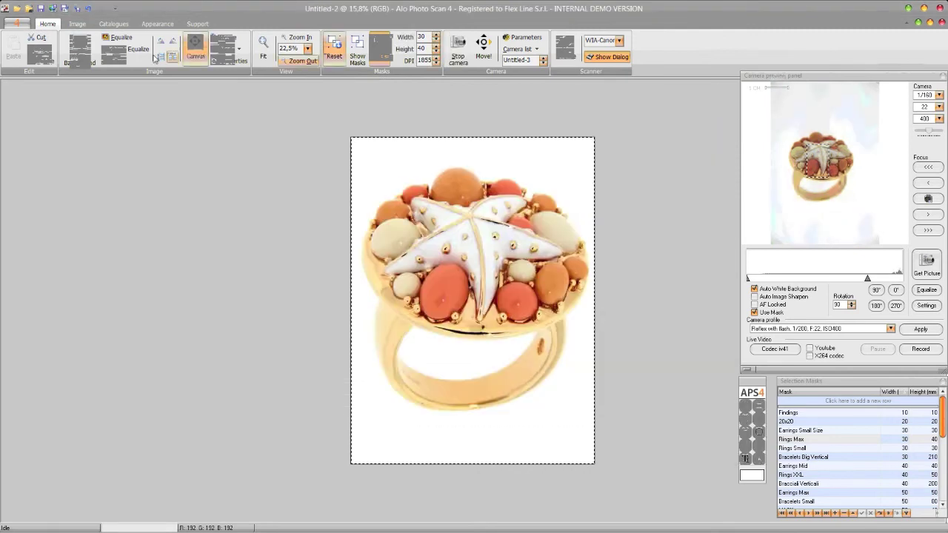
left_click(110, 24)
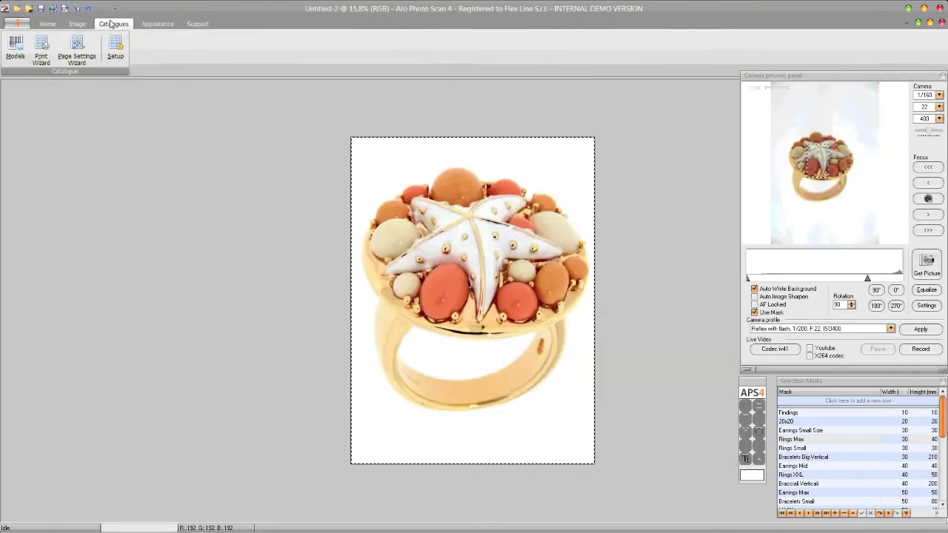
left_click(76, 52)
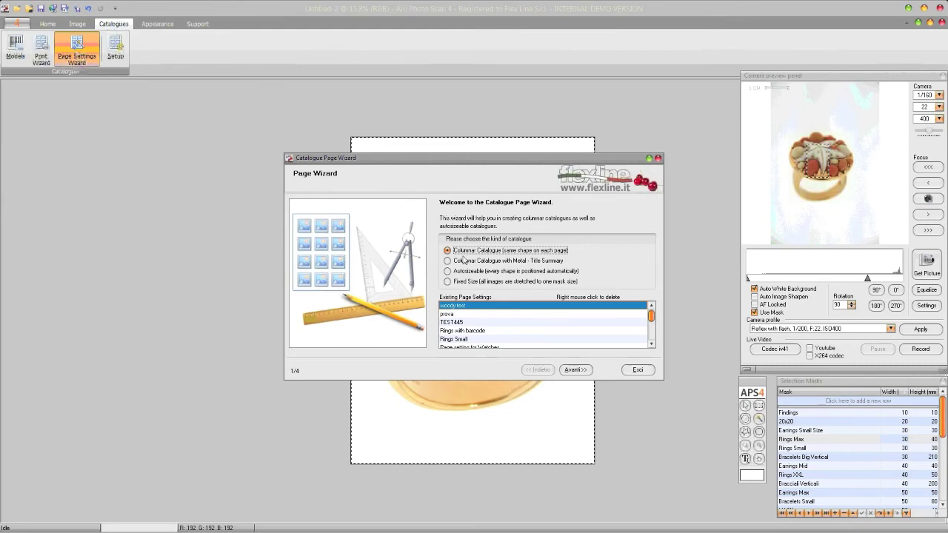
Step: Advance to Objects Disposition and browse the Mask list for Rings Max (30 x 40 mm)
left_click(578, 370)
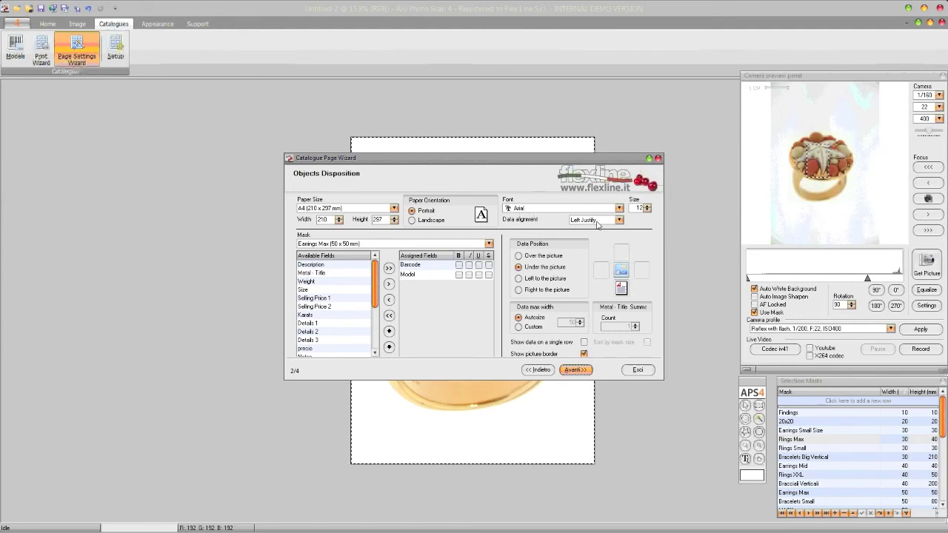
left_click(331, 245)
scroll(448, 279, "up", 10)
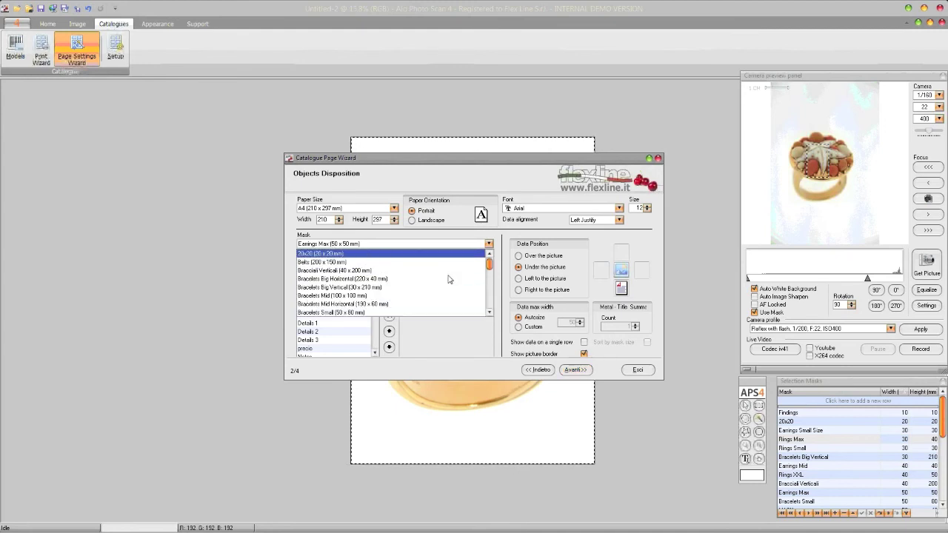
scroll(417, 299, "down", 2)
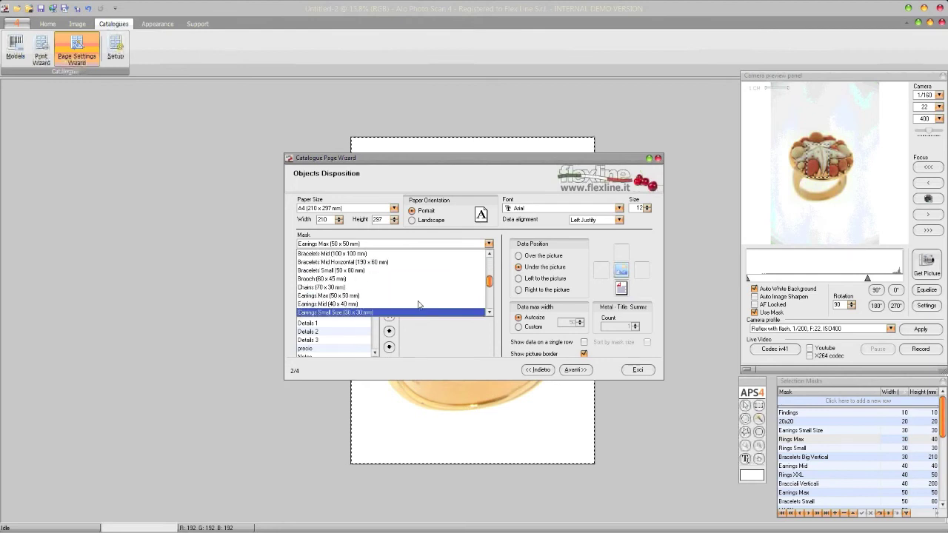
scroll(404, 289, "down", 3)
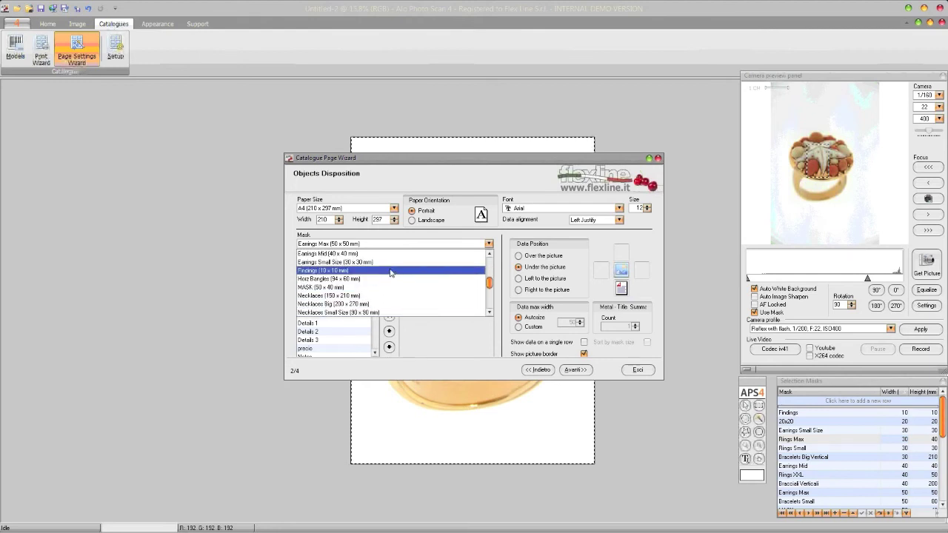
scroll(393, 263, "up", 1)
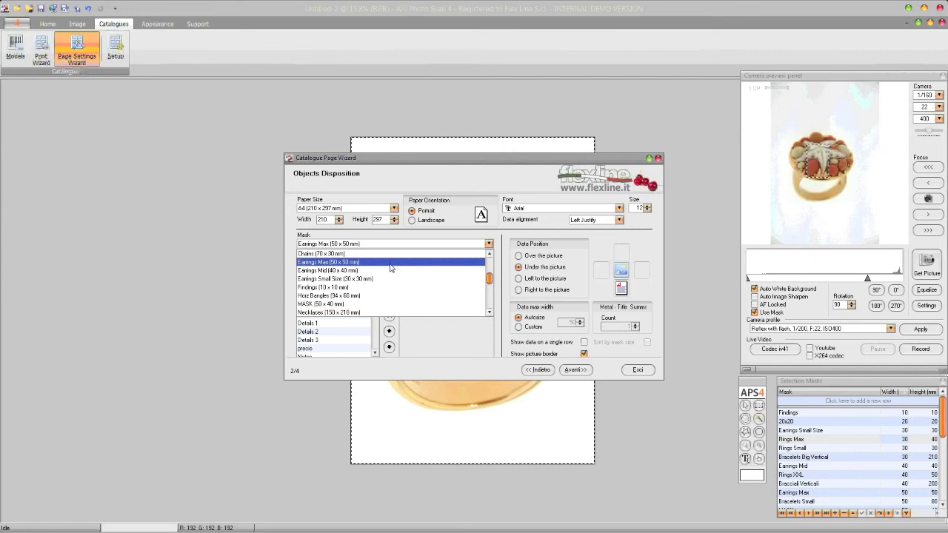
scroll(394, 300, "down", 1)
scroll(394, 306, "down", 3)
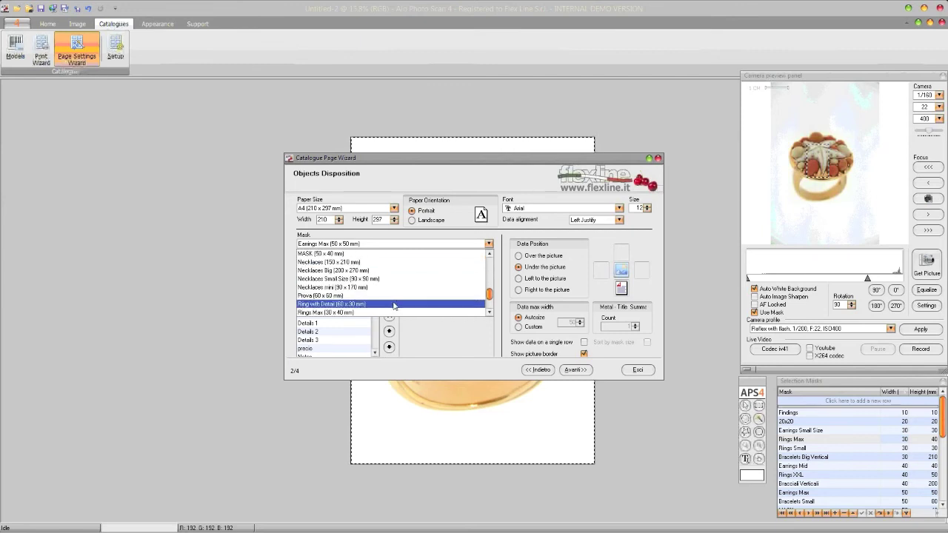
Step: Select the Rings Max (30 x 40 mm) mask and clear all assigned fields
left_click(353, 312)
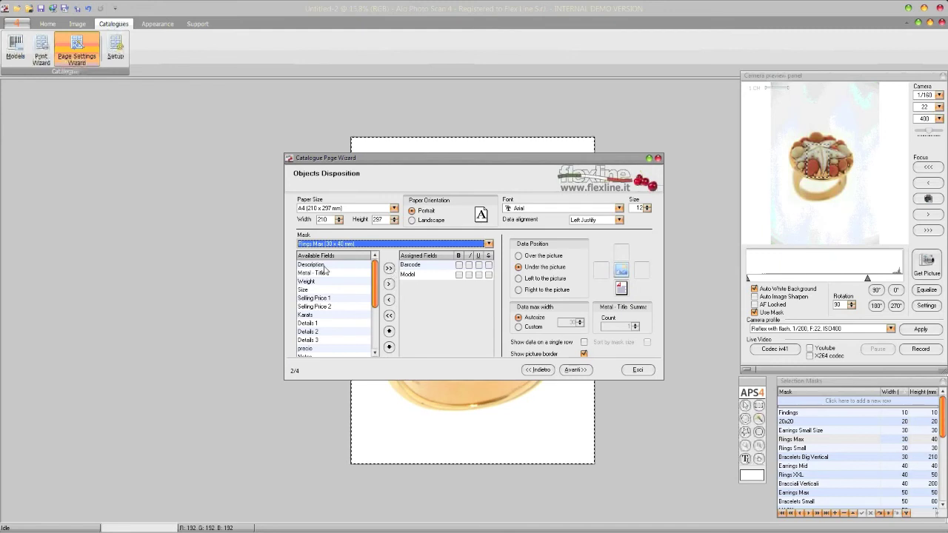
left_click(390, 316)
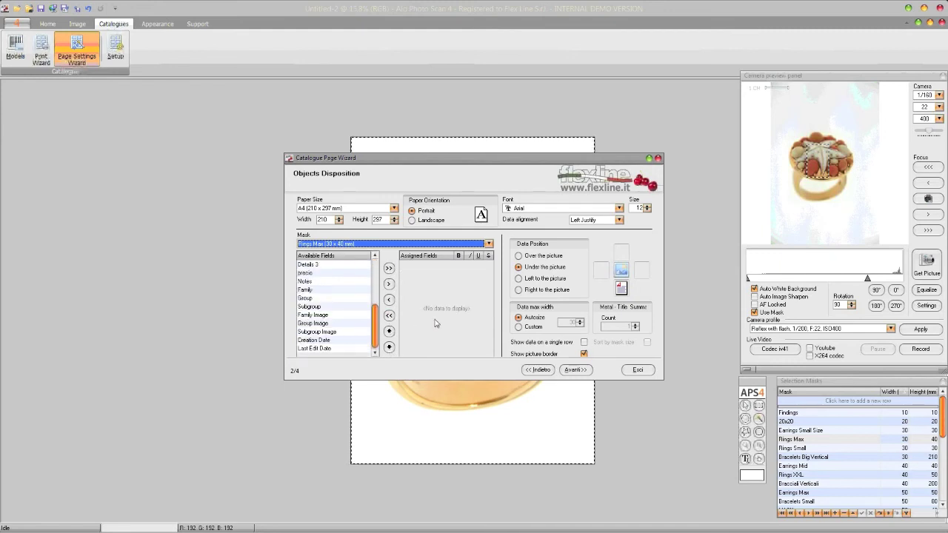
scroll(332, 277, "up", 4)
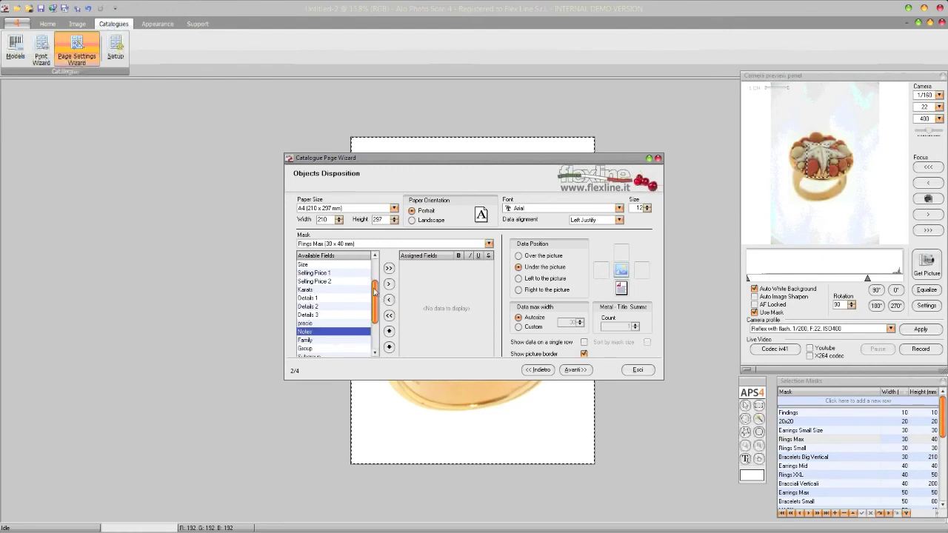
Step: Assign Model in bold, Description, Metal - Title and Size, and turn off the picture border
left_click(320, 268)
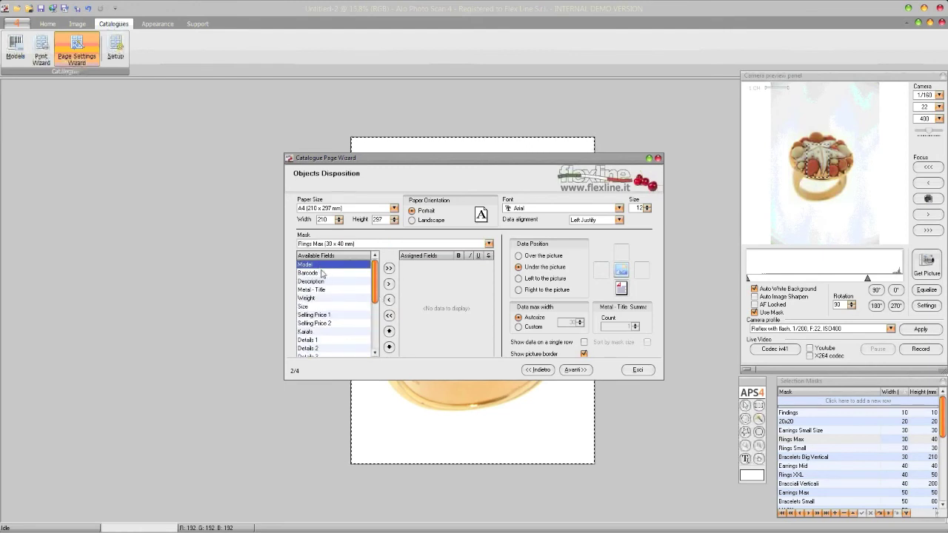
left_click(390, 285)
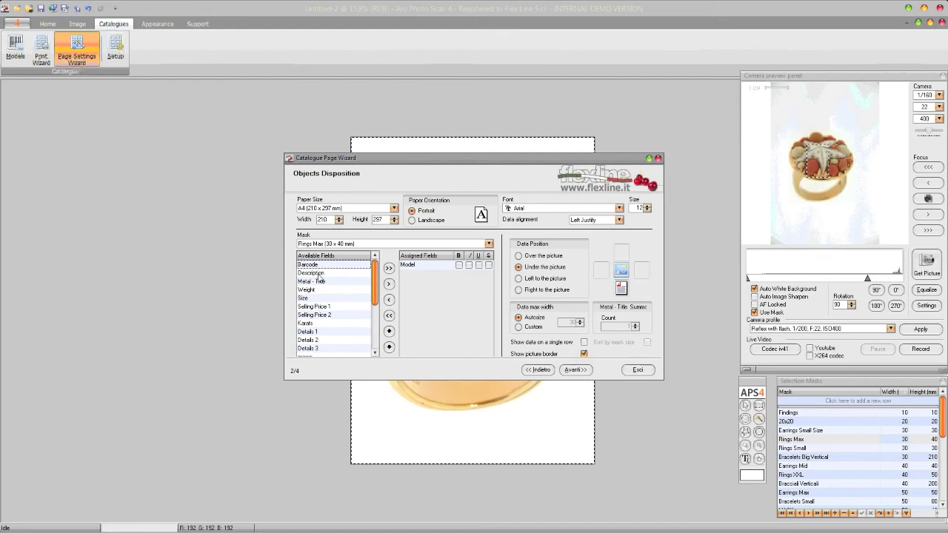
left_click(326, 274)
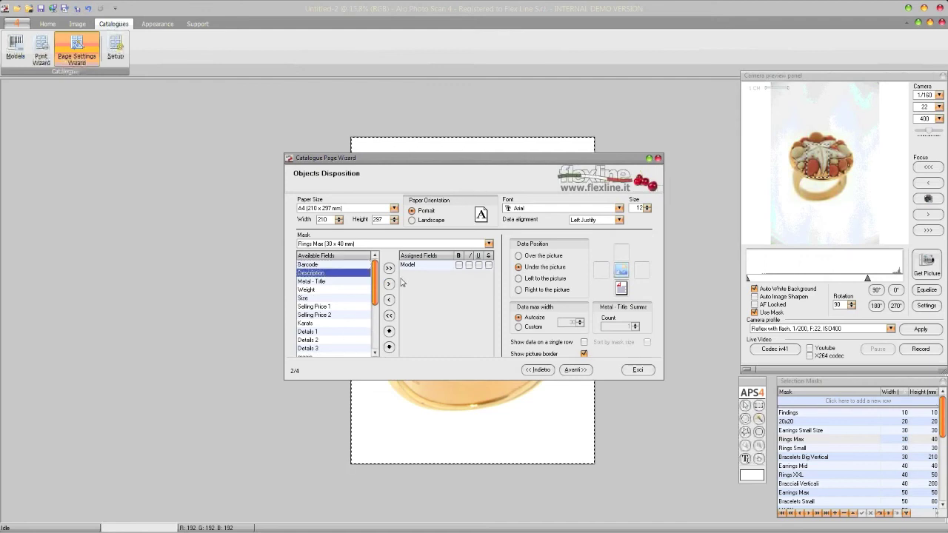
left_click(388, 284)
left_click(345, 275)
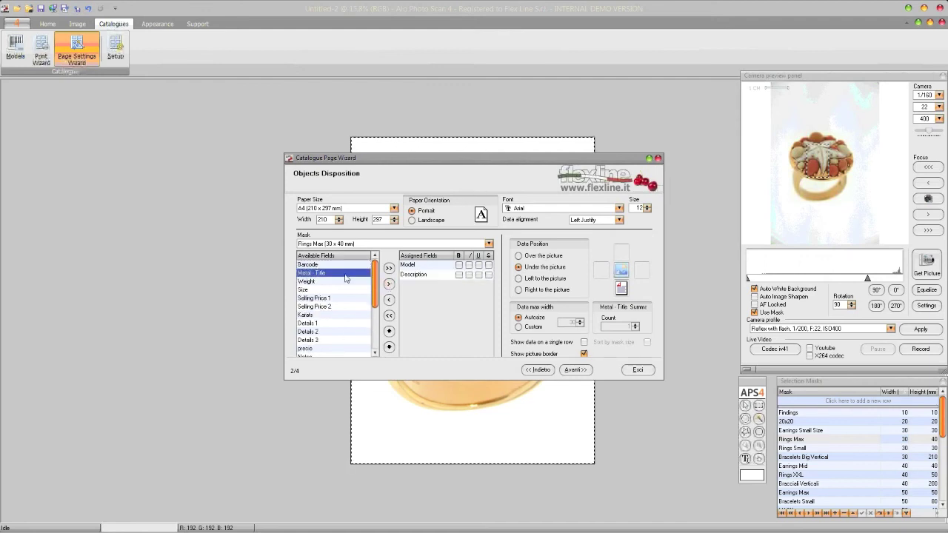
left_click(388, 284)
left_click(319, 282)
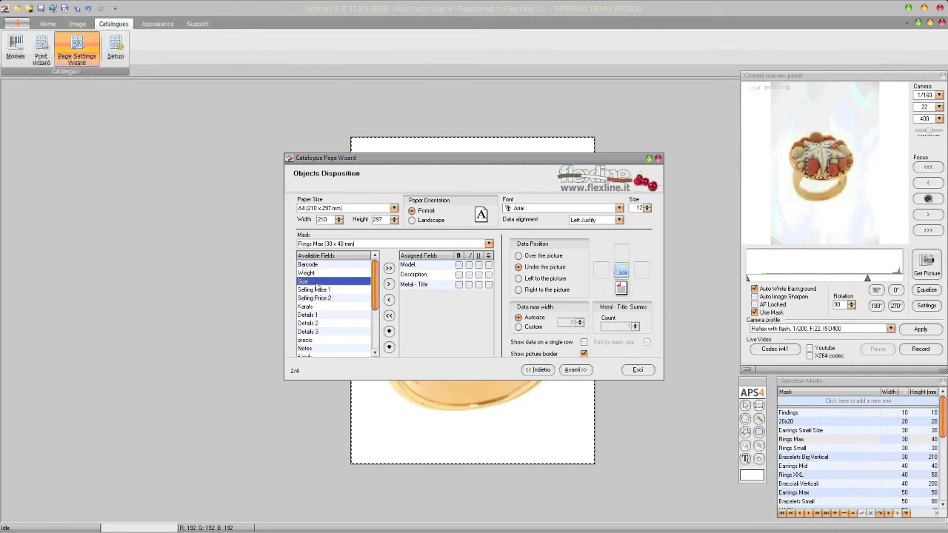
left_click(389, 285)
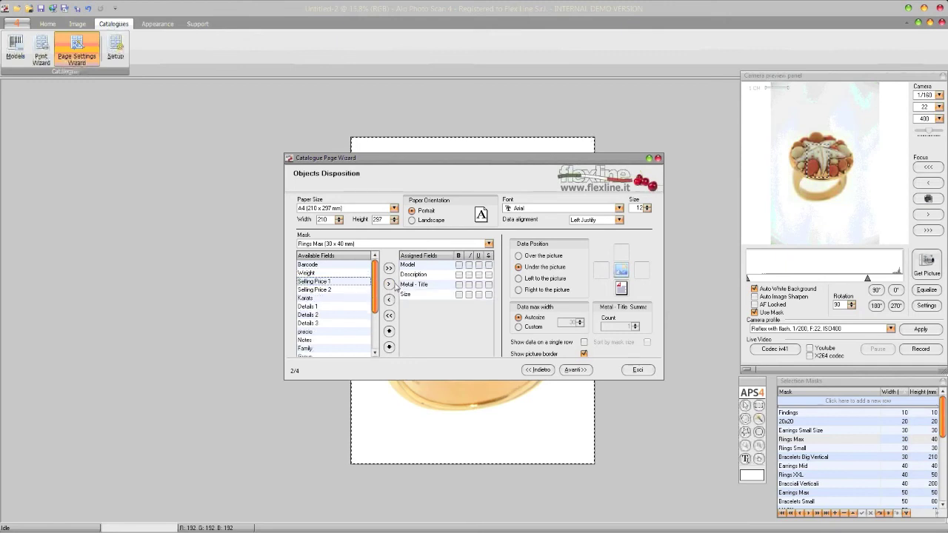
left_click(459, 265)
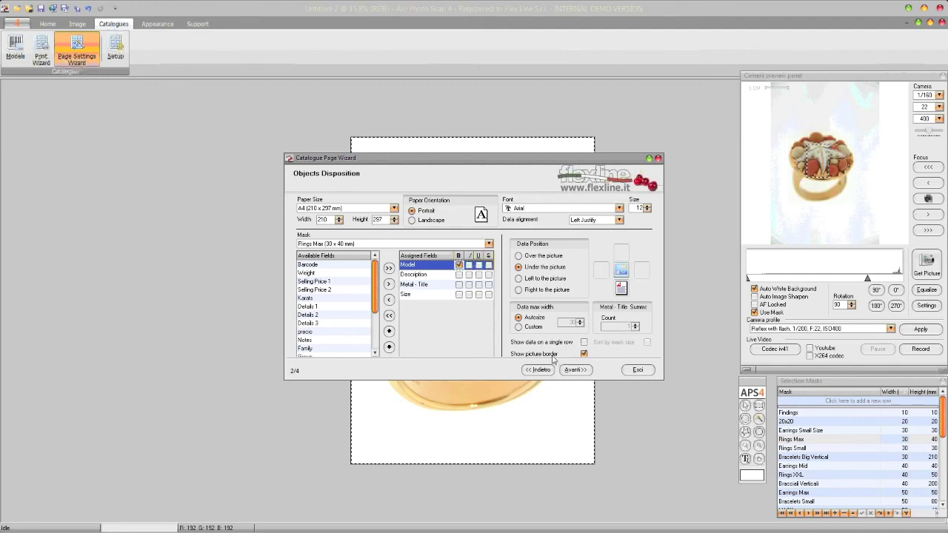
left_click(551, 355)
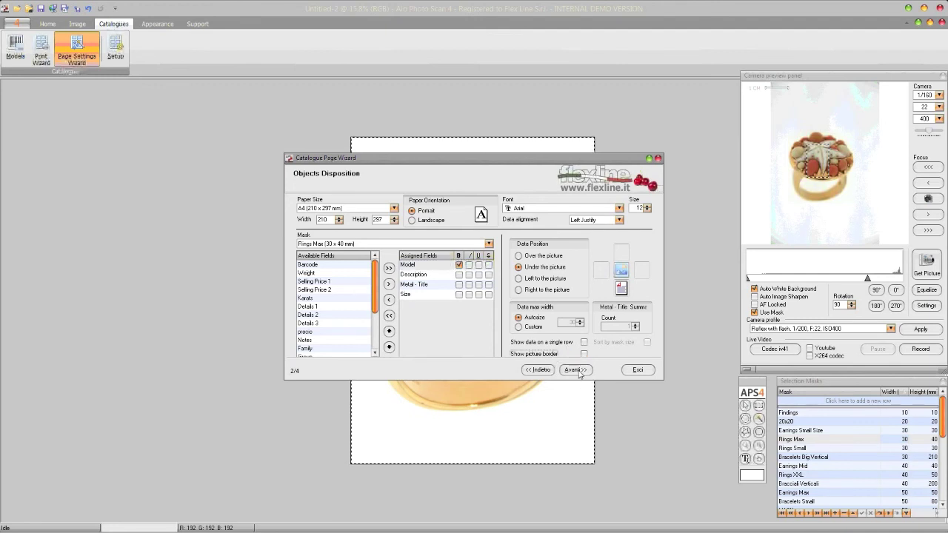
Step: On Page Preview set 4 columns, header height 26, row offset 73 and row count 4
left_click(577, 370)
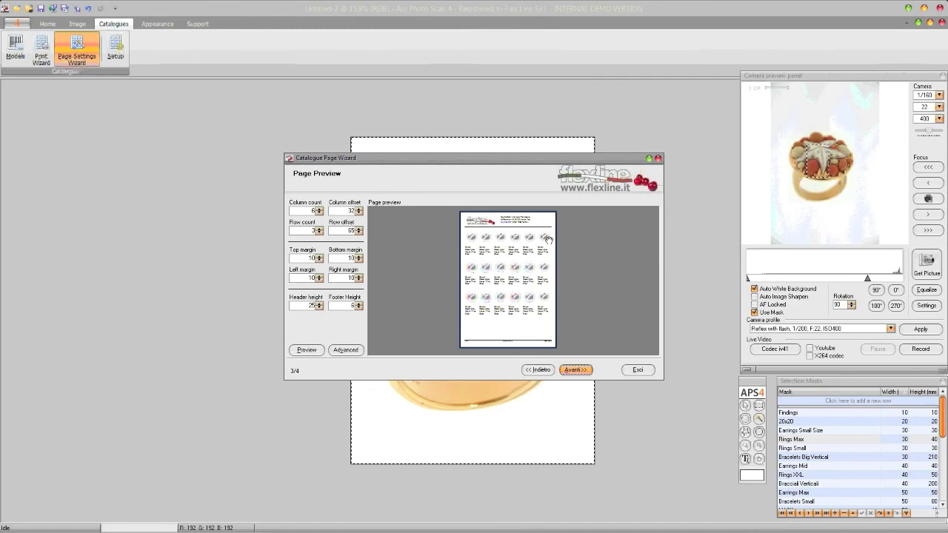
left_click(305, 212)
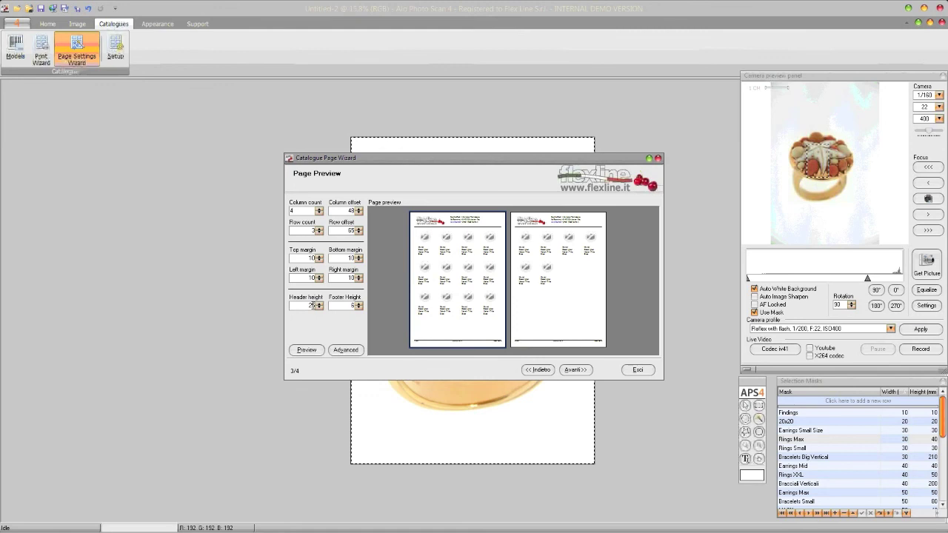
left_click(319, 306)
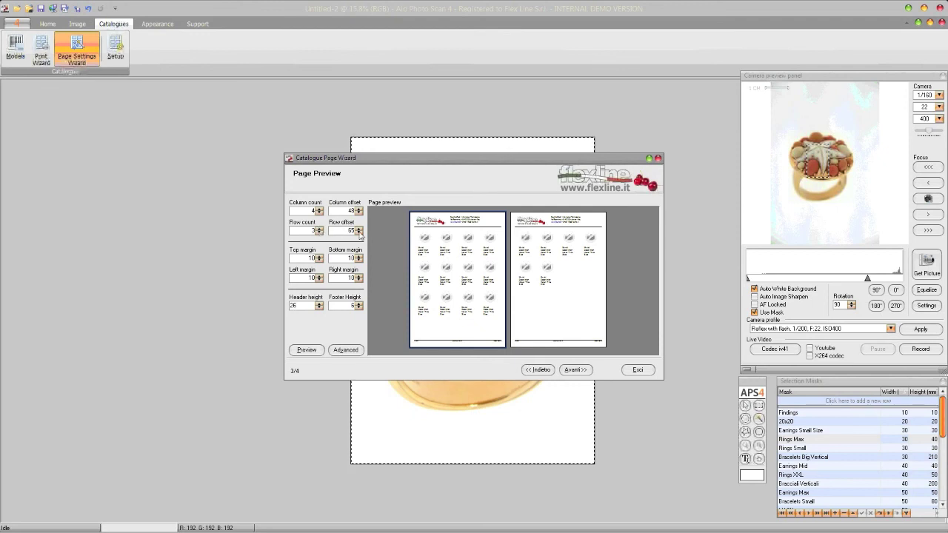
left_click(359, 230)
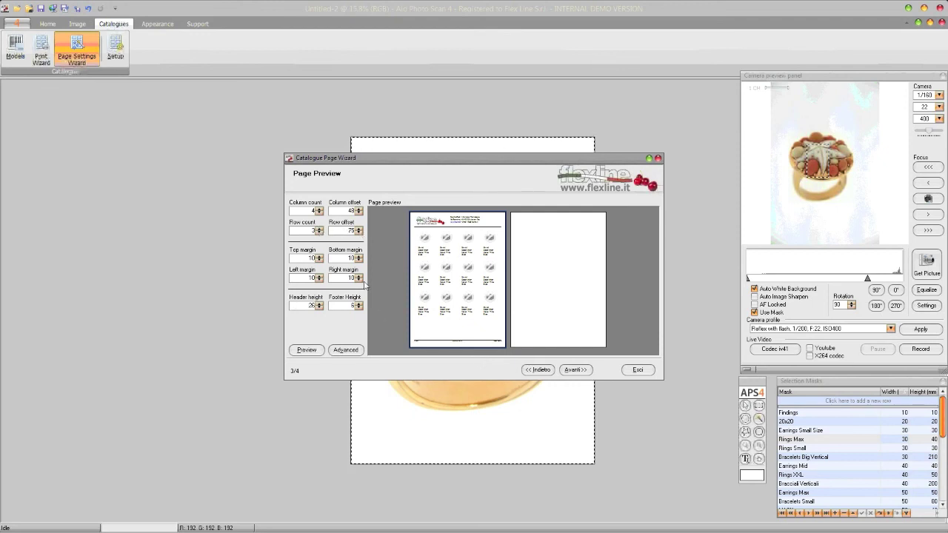
left_click(359, 232)
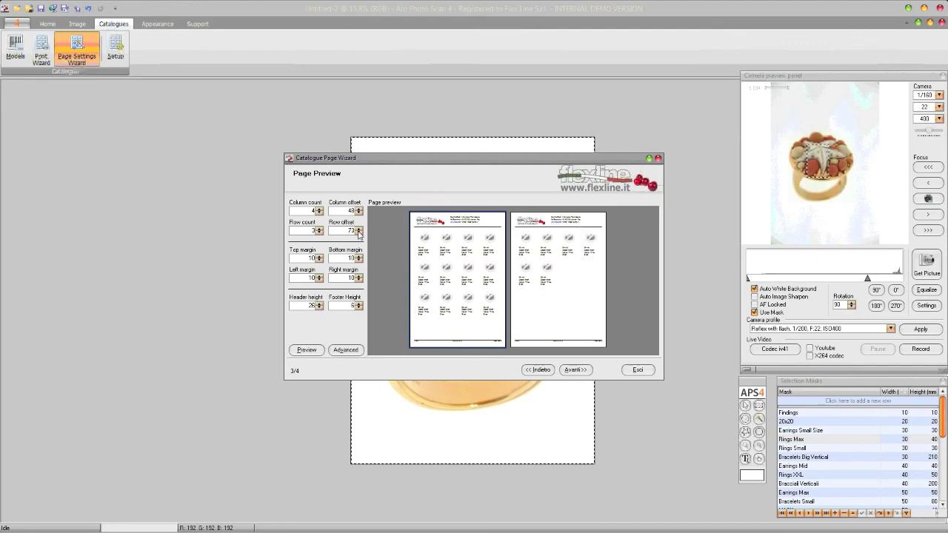
left_click(359, 231)
Step: Save the new page setting as 'test' and close the wizard
left_click(574, 370)
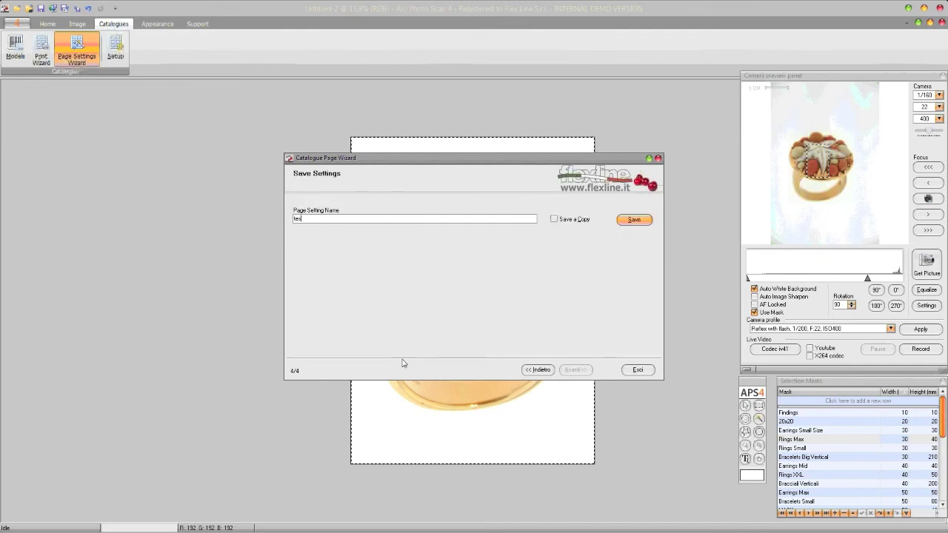
left_click(638, 222)
left_click(635, 220)
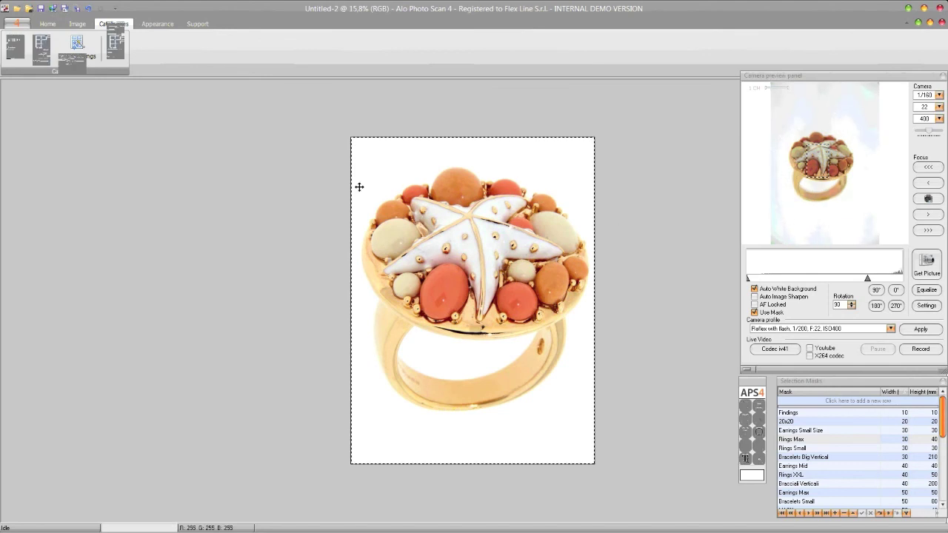
left_click(116, 46)
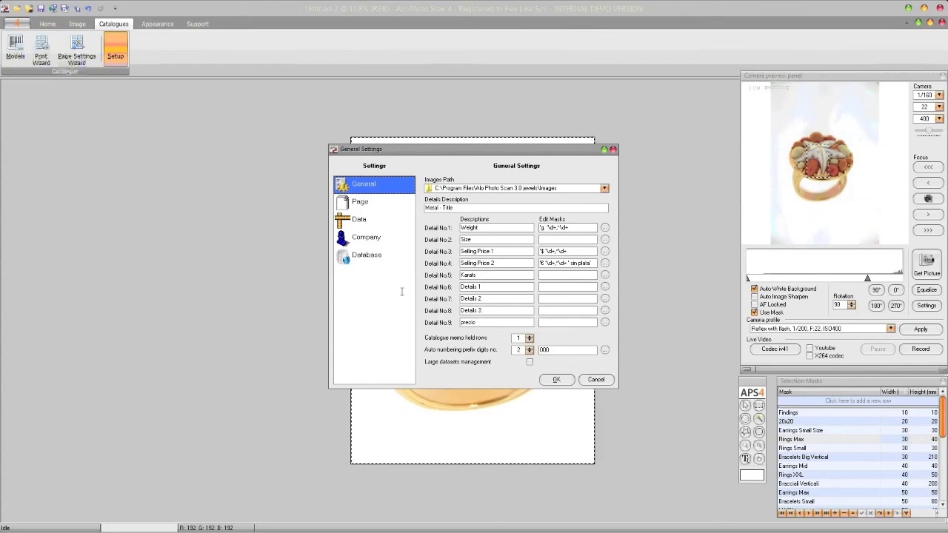
left_click(364, 237)
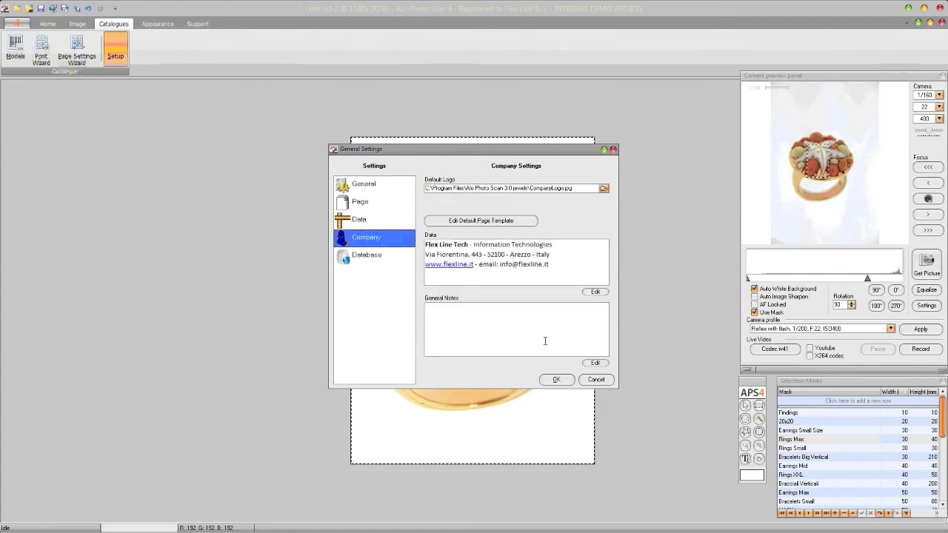
left_click(552, 379)
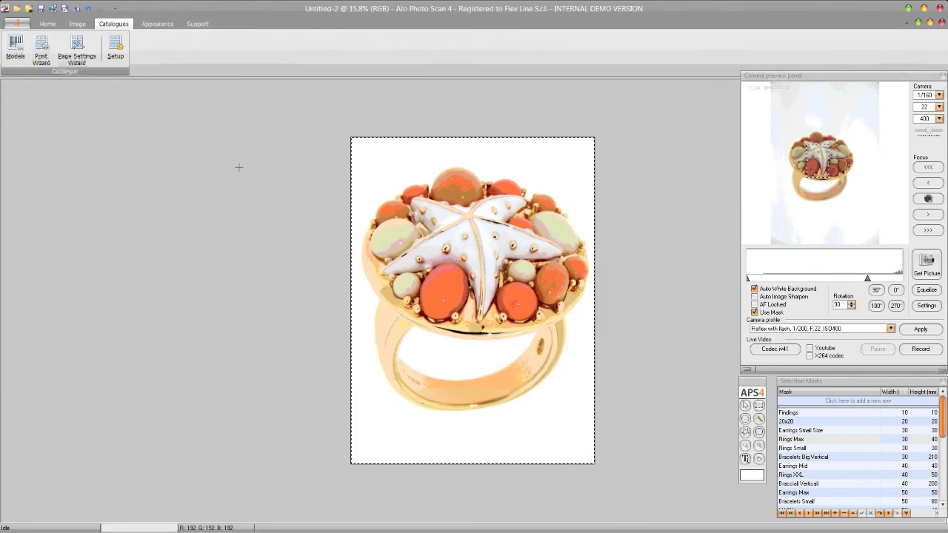